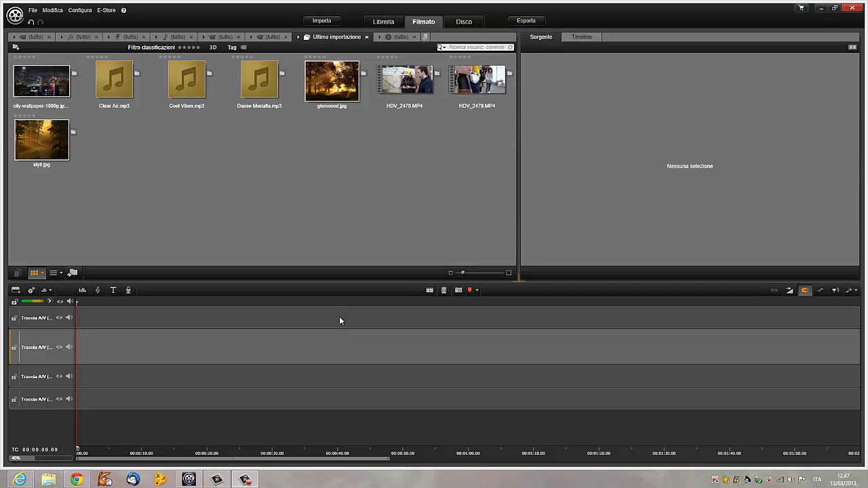
Add Danse Morialta.mp3 to the second timeline track and move it down to the third track.
left_click(33, 318)
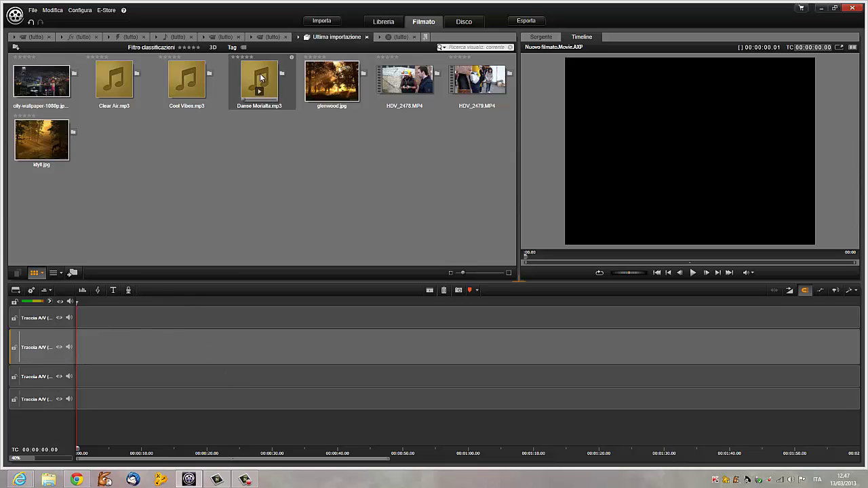
left_click_drag(262, 78, 164, 342)
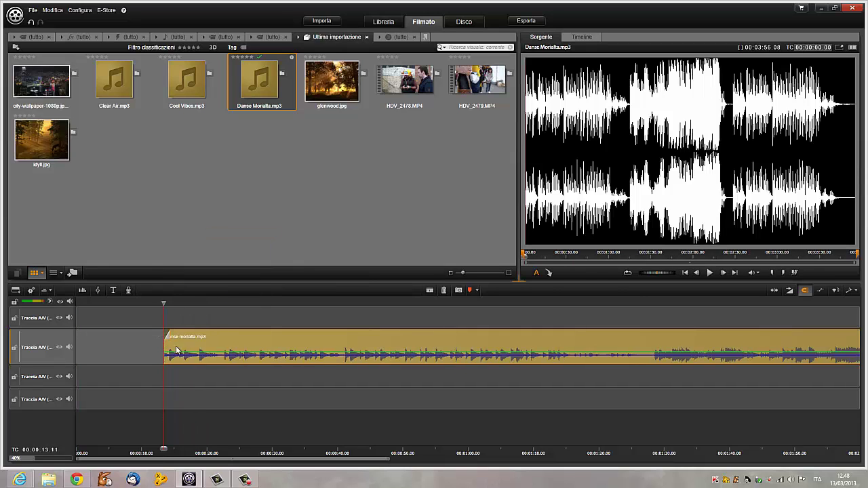
left_click_drag(233, 337, 228, 378)
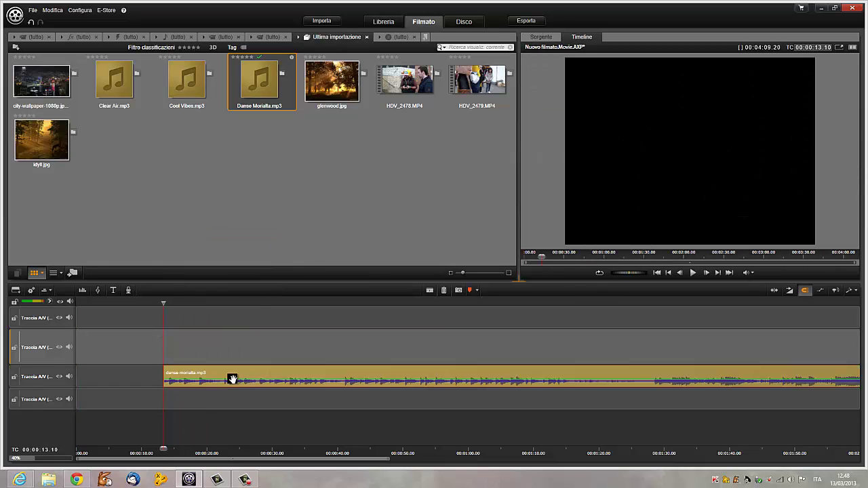
Add HDV_2478.MP4 to the second track and move the music clip onto the fourth track.
left_click_drag(405, 80, 176, 347)
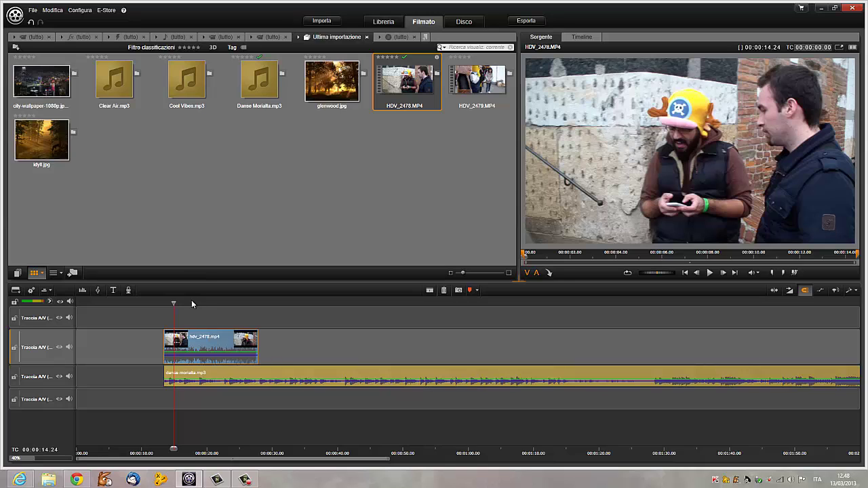
left_click_drag(242, 380, 175, 343)
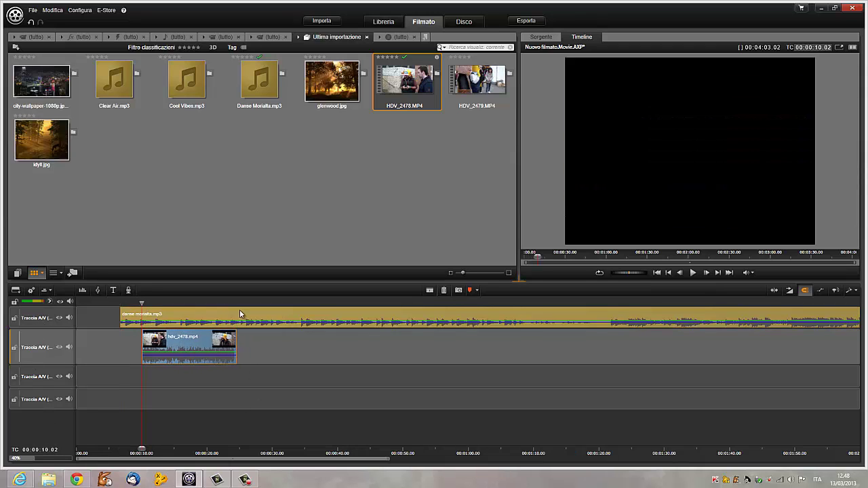
left_click_drag(185, 310, 178, 403)
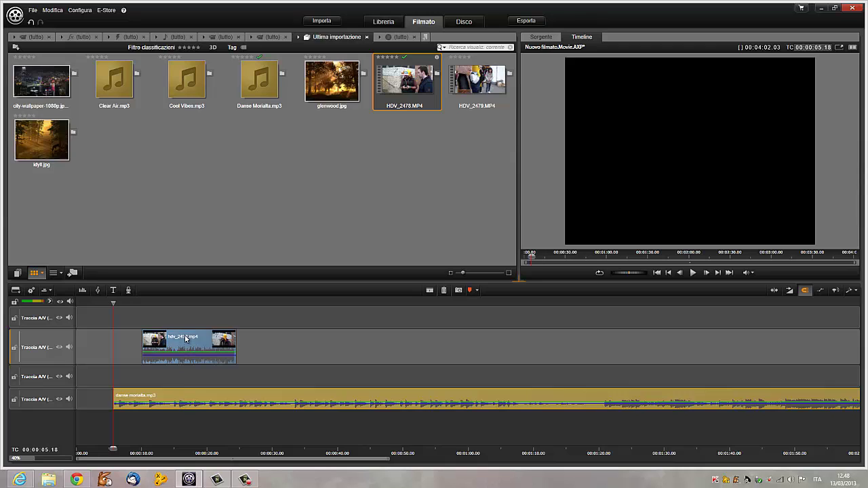
Remove the HDV_2478 clip from the timeline and shift the music clip to the very start of its track.
left_click_drag(186, 337, 183, 374)
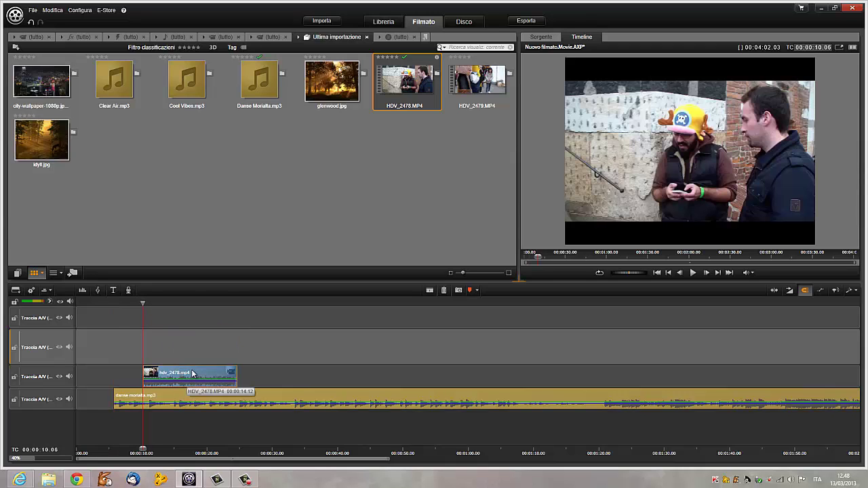
key("Delete")
left_click_drag(190, 391, 131, 392)
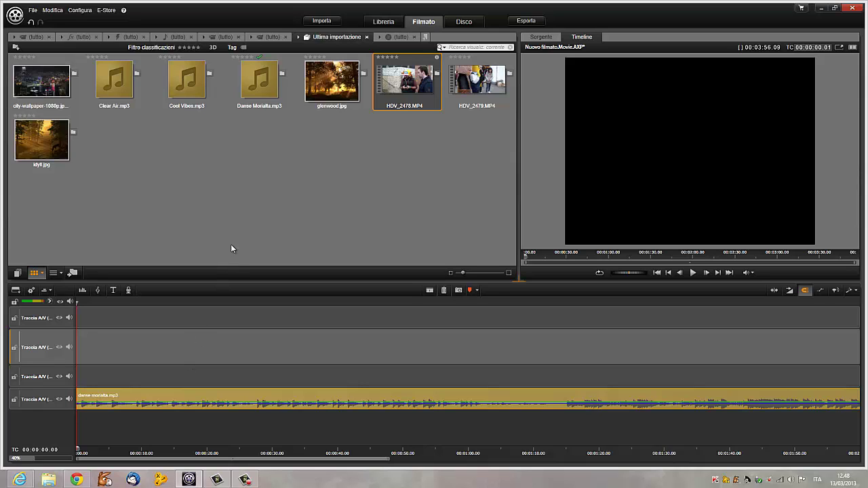
Place the city wallpaper image at the start of the second track and adjust its duration to about 10 seconds.
left_click(269, 207)
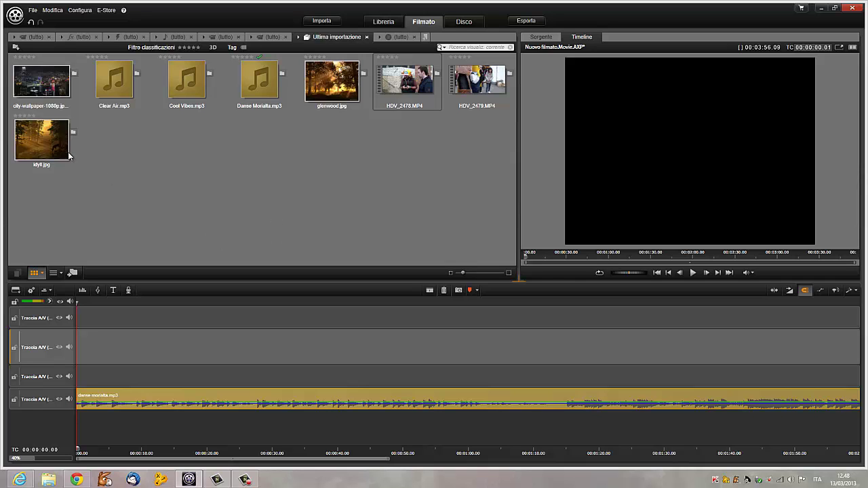
left_click(41, 81)
left_click(337, 80)
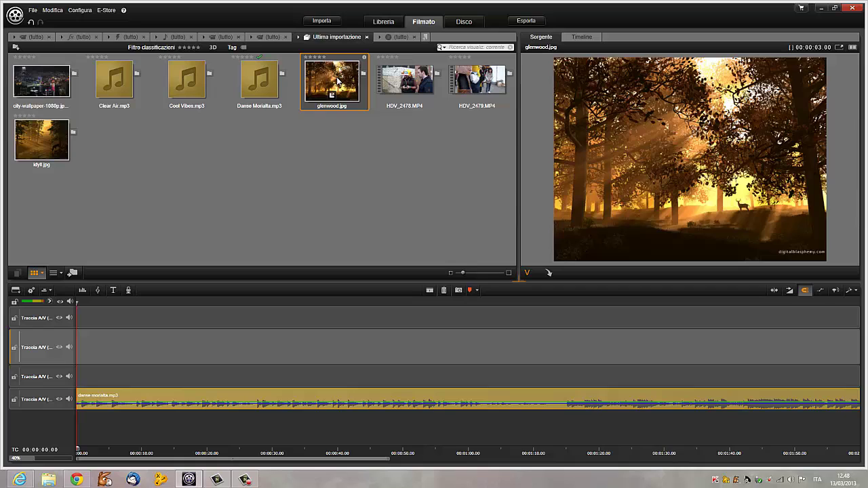
left_click(351, 142)
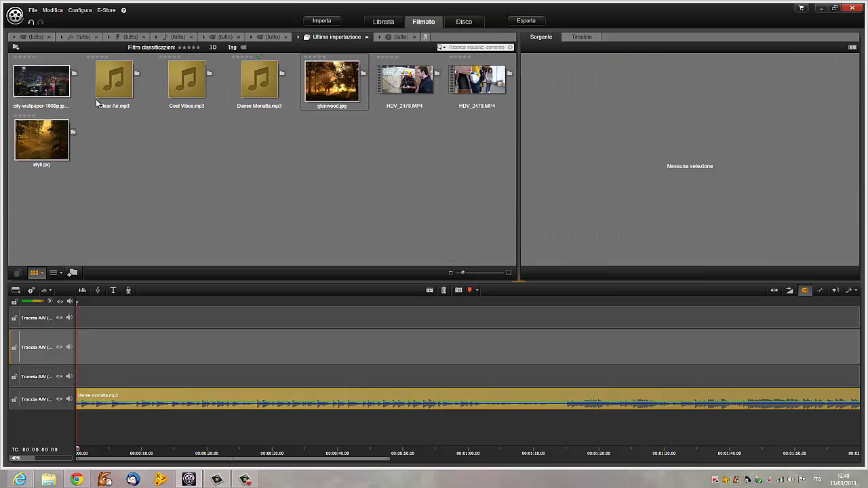
left_click_drag(64, 102, 104, 344)
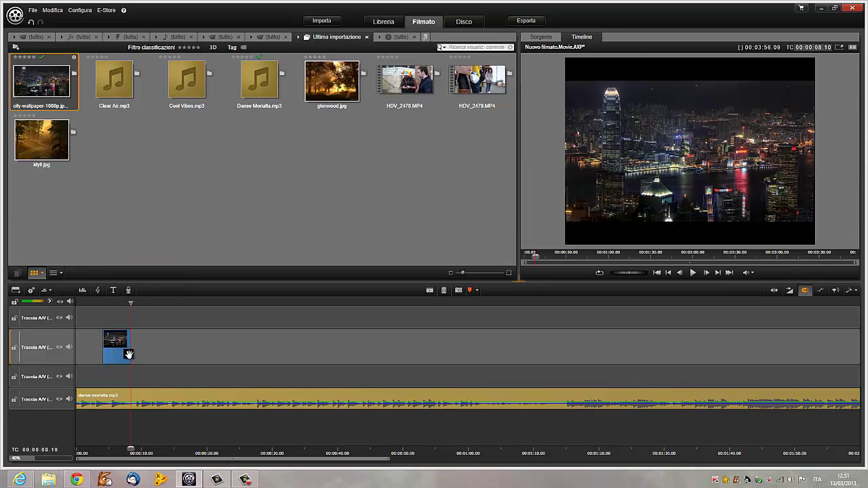
left_click_drag(129, 354, 87, 355)
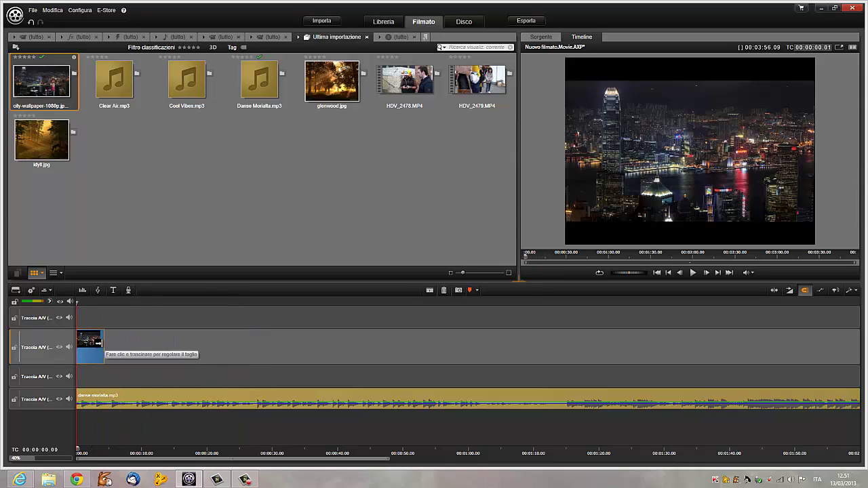
left_click_drag(100, 344, 327, 353)
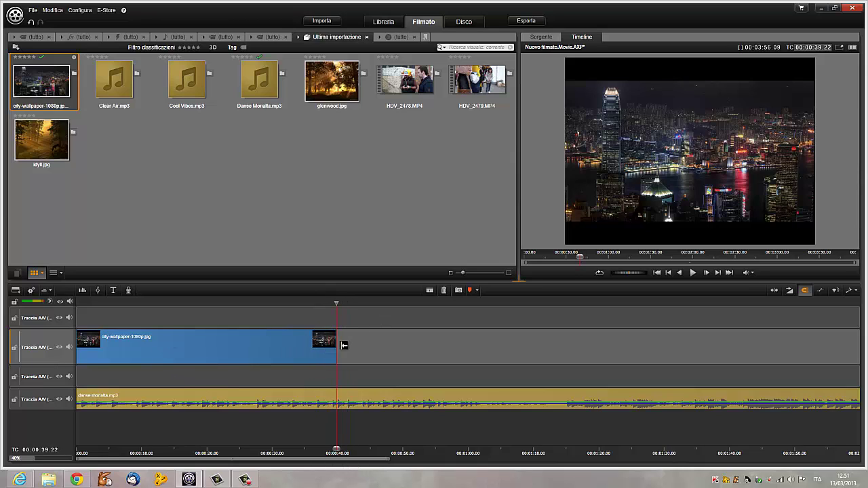
left_click_drag(333, 350, 143, 355)
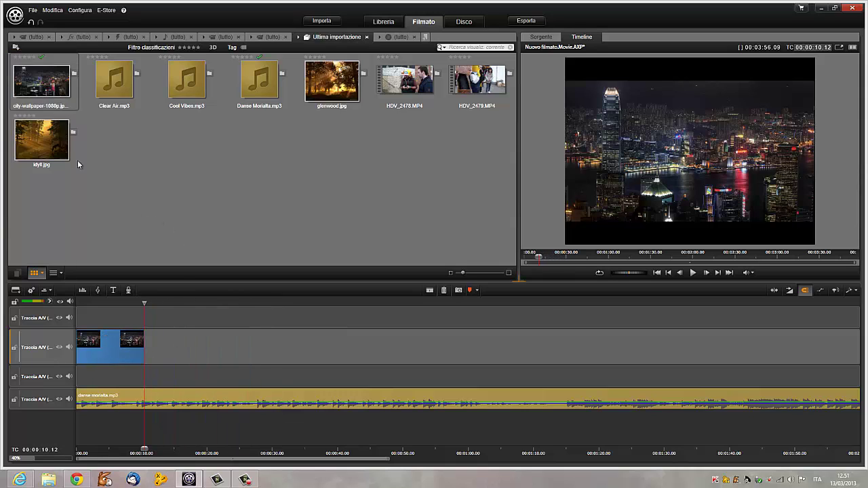
Append idyll.jpg and glenwood.jpg after the city wallpaper on the second track, extending the images to about 00:00:29.21.
left_click_drag(71, 156, 209, 342)
left_click_drag(342, 110, 266, 350)
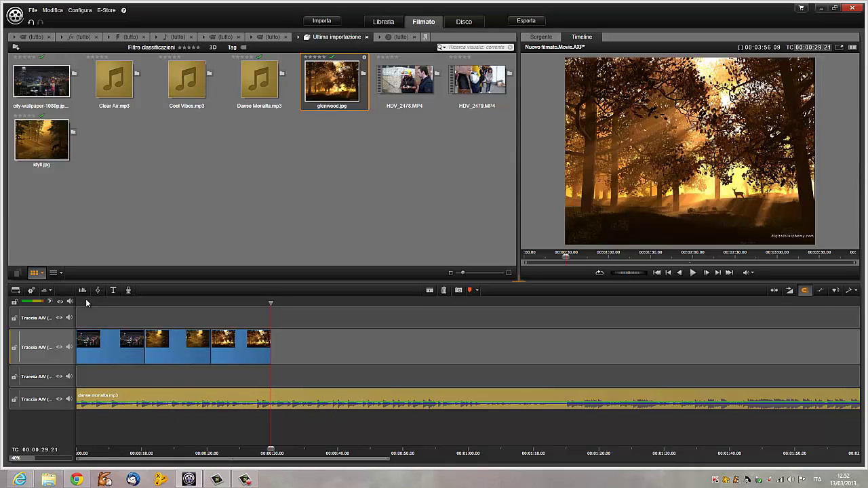
Play the sequence from the start, scrub to the last image and examine how far the music clip extends.
left_click_drag(86, 302, 76, 302)
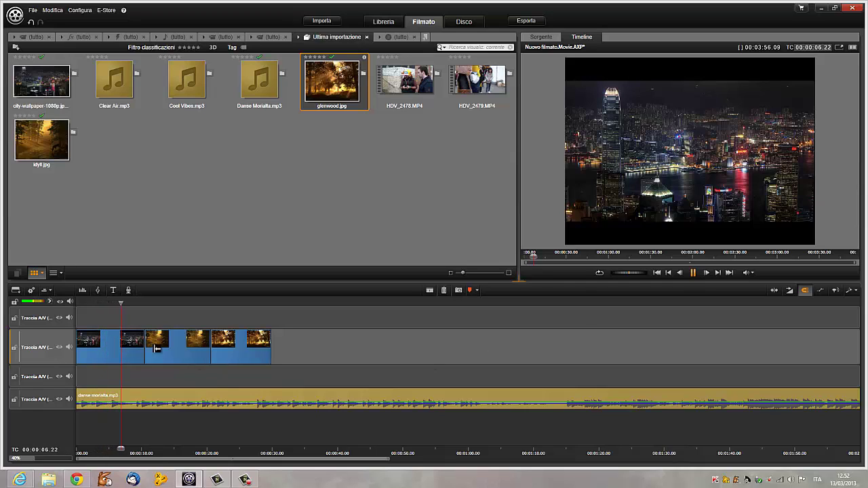
left_click(693, 274)
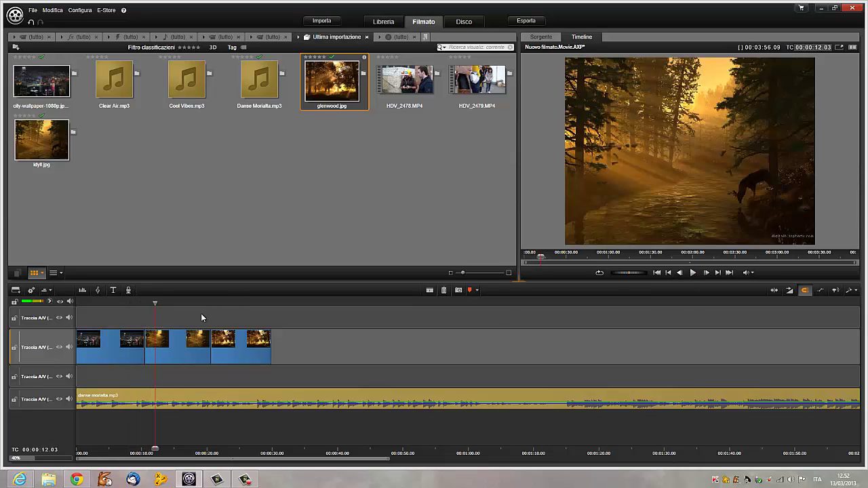
left_click(236, 300)
mouse_move(239, 302)
left_mouse_down()
mouse_move(252, 304)
mouse_move(236, 305)
mouse_move(245, 305)
left_mouse_up()
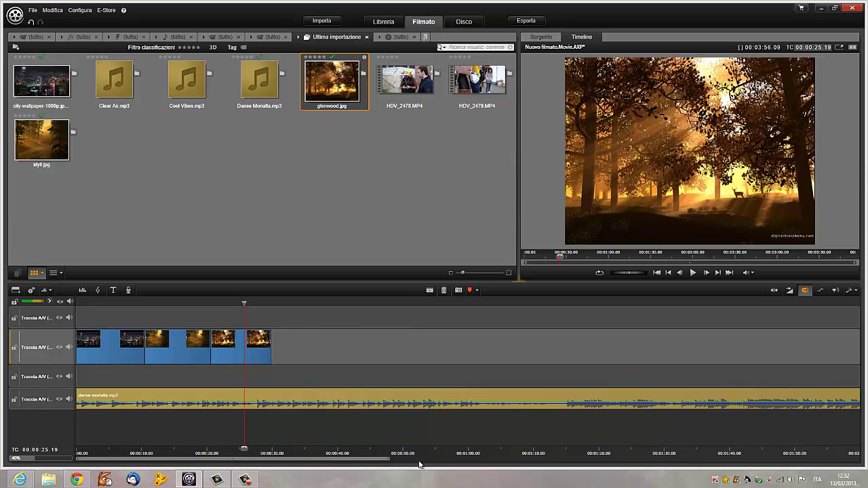
left_click_drag(393, 463, 761, 465)
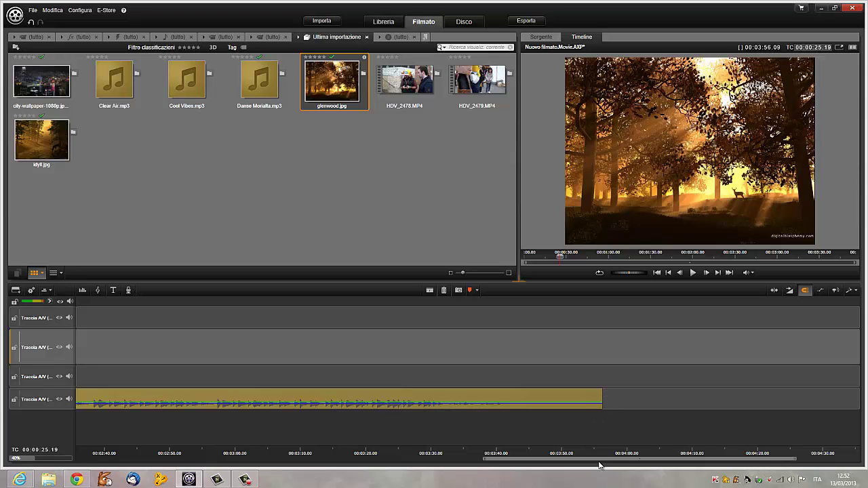
left_click_drag(601, 464, 147, 463)
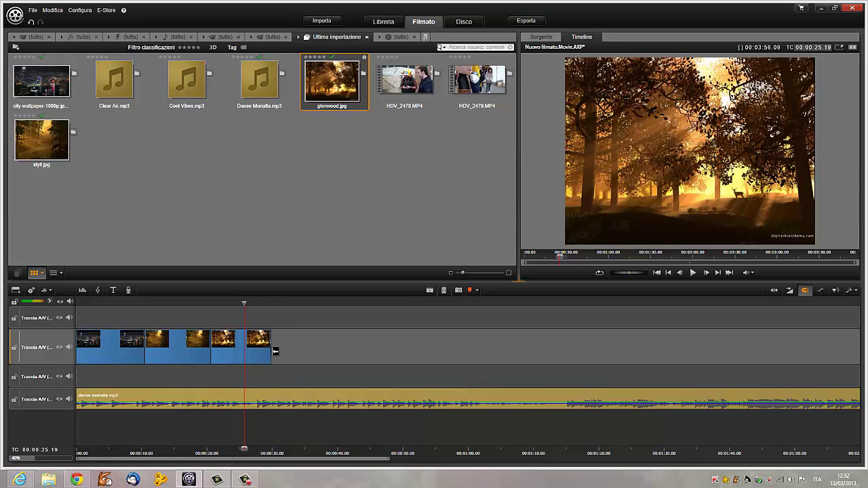
Split the music clip at 00:00:30.03, where the images end, and delete the part after the cut.
left_click(269, 304)
left_click_drag(271, 303, 273, 304)
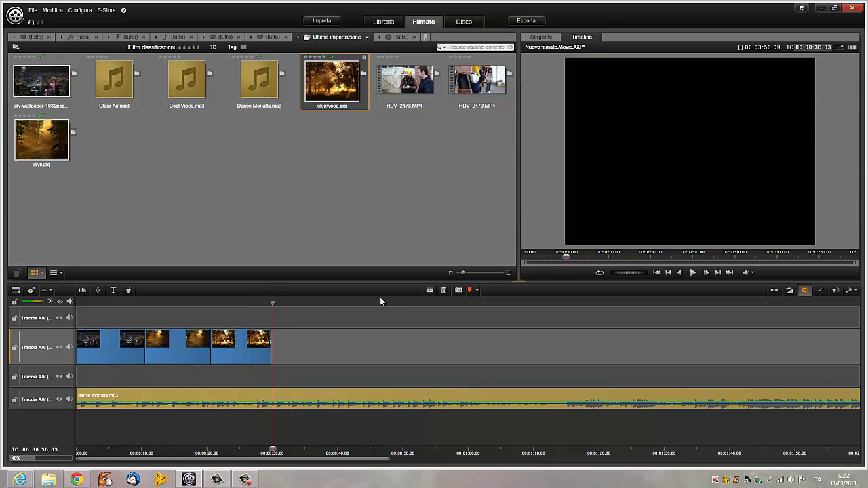
left_click(429, 290)
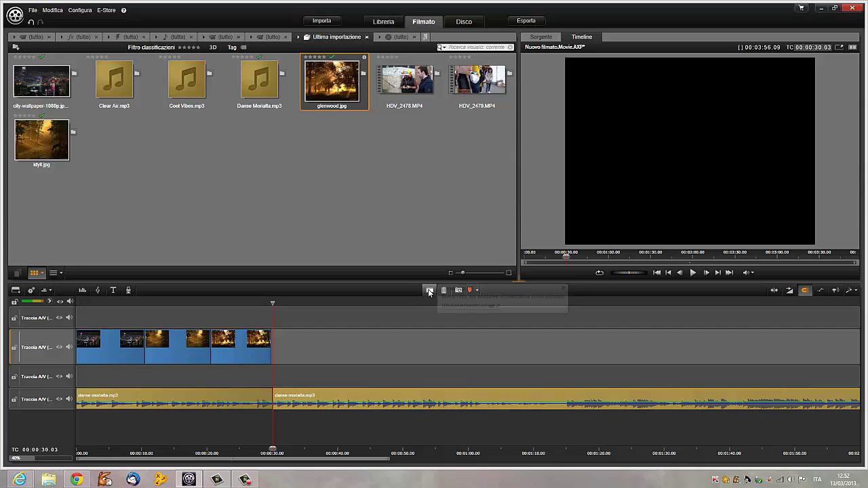
right_click(314, 397)
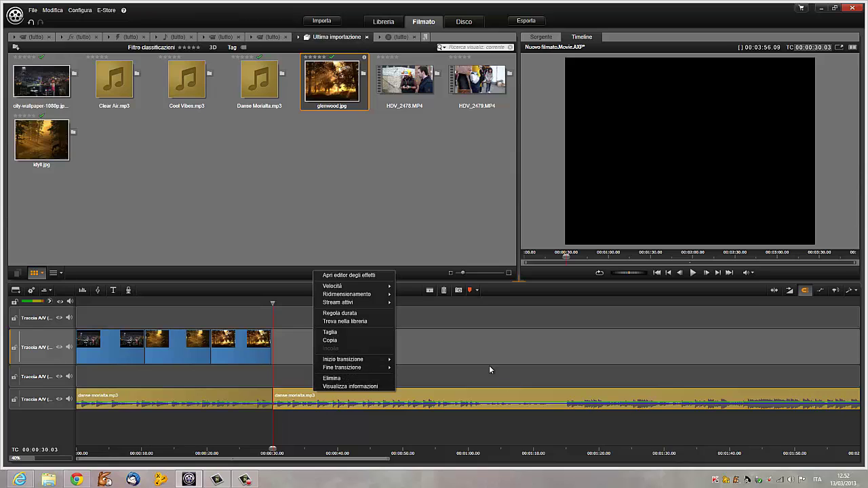
left_click(489, 365)
left_click(335, 399)
key("Delete")
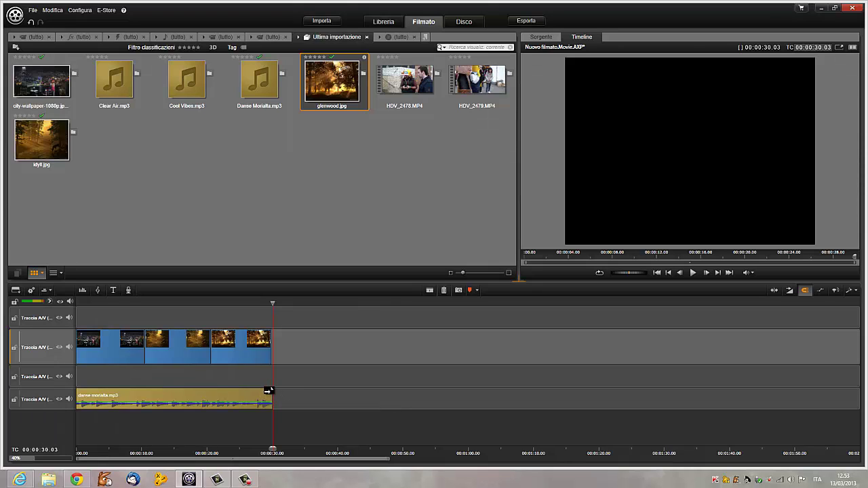
Add fade-outs of about 3 seconds to the ends of the music clip and the glenwood image, and play the ending.
left_click_drag(269, 392, 209, 392)
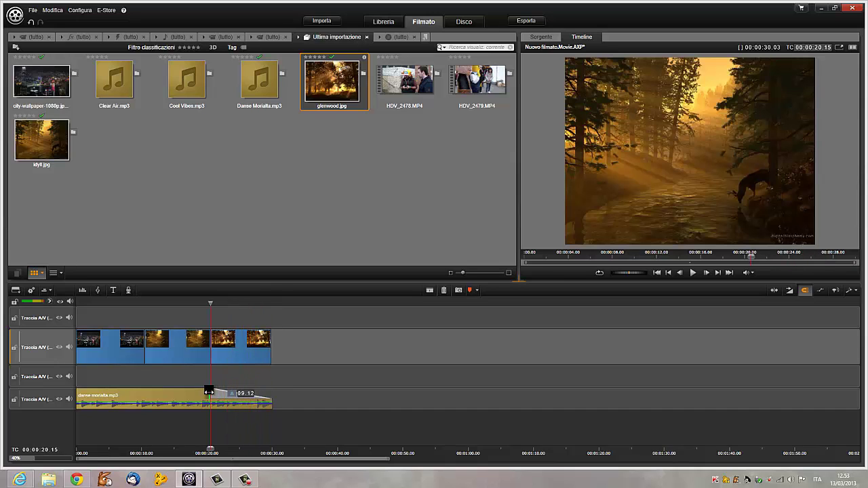
left_click_drag(246, 385, 252, 388)
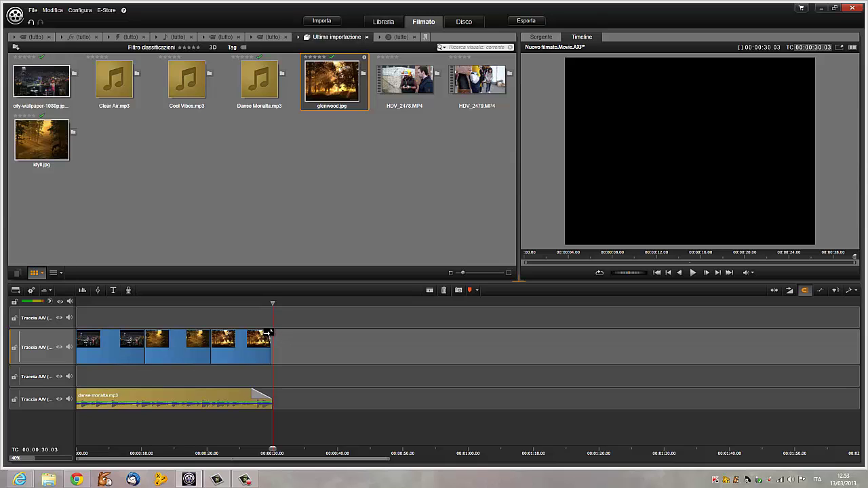
left_click_drag(272, 334, 252, 335)
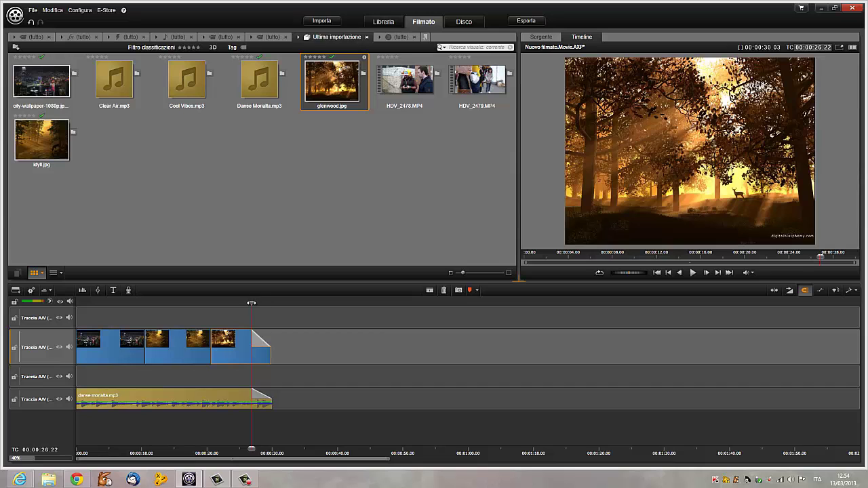
left_click(693, 272)
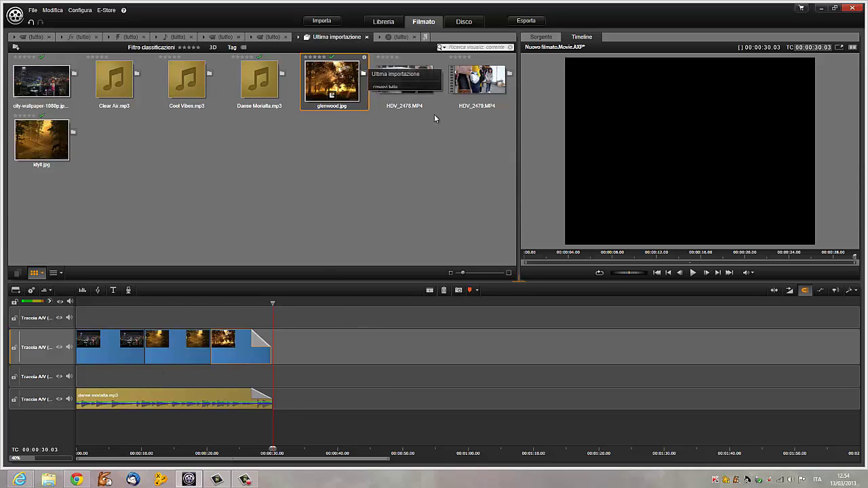
Create a new title and adjust its default text box's size, moving it into the upper half of the frame.
left_click(114, 291)
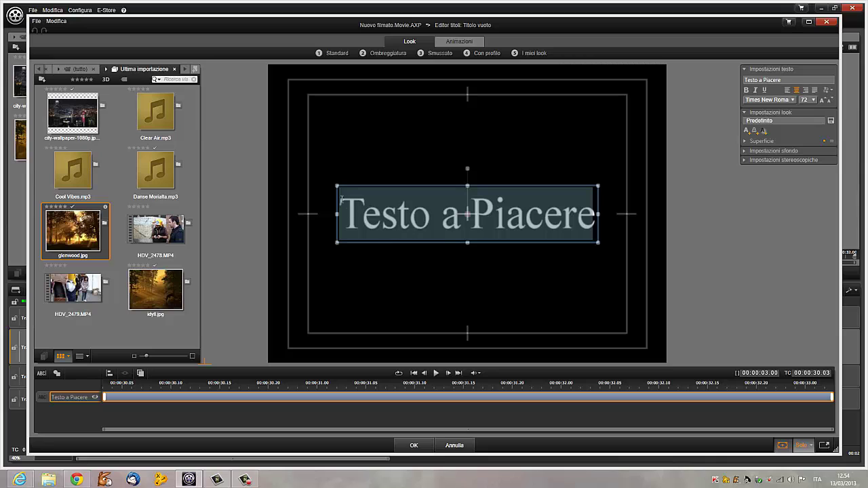
mouse_move(337, 185)
left_mouse_down()
mouse_move(321, 163)
mouse_move(313, 178)
mouse_move(333, 170)
mouse_move(354, 189)
left_mouse_up()
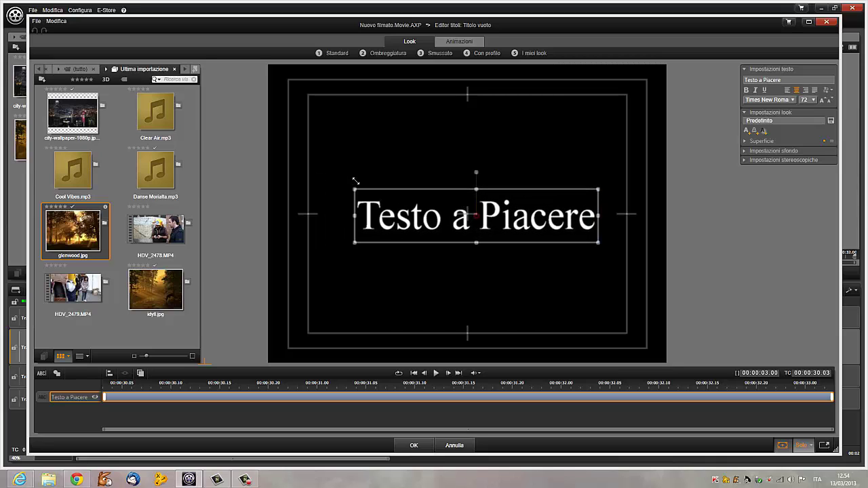
left_click_drag(537, 187, 536, 147)
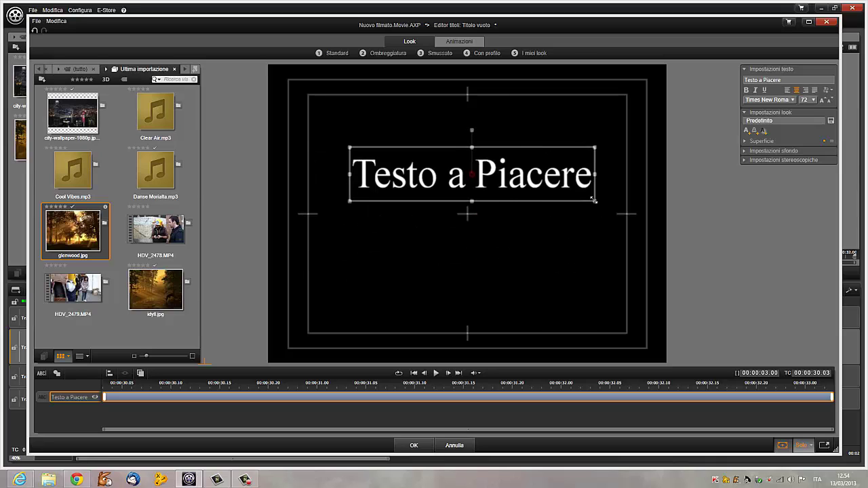
mouse_move(473, 201)
left_mouse_down()
mouse_move(476, 285)
mouse_move(475, 211)
left_mouse_up()
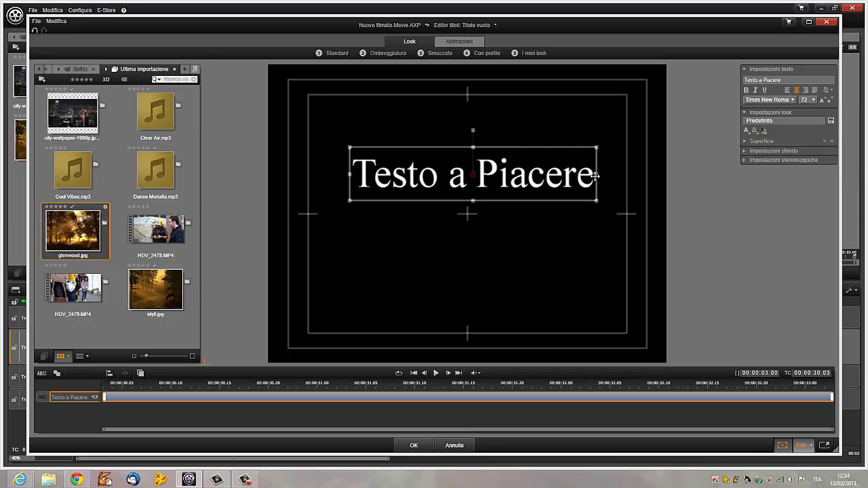
mouse_move(596, 175)
left_mouse_down()
mouse_move(642, 177)
mouse_move(605, 179)
left_mouse_up()
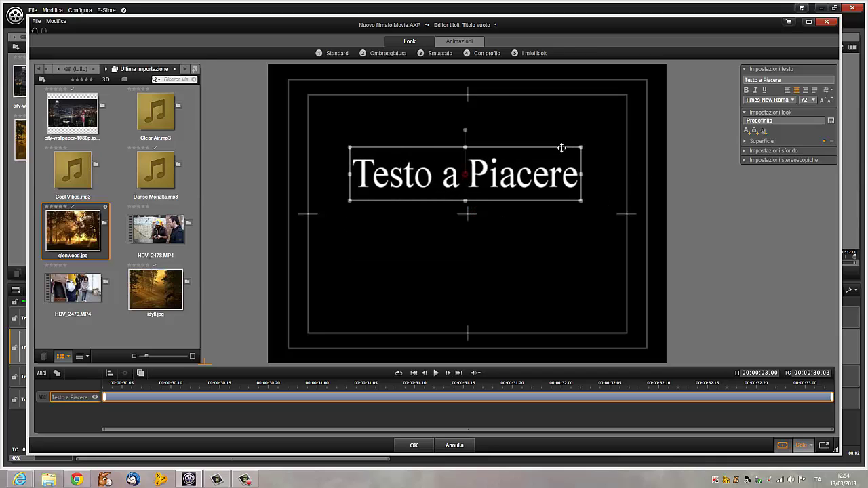
left_click_drag(560, 148, 464, 190)
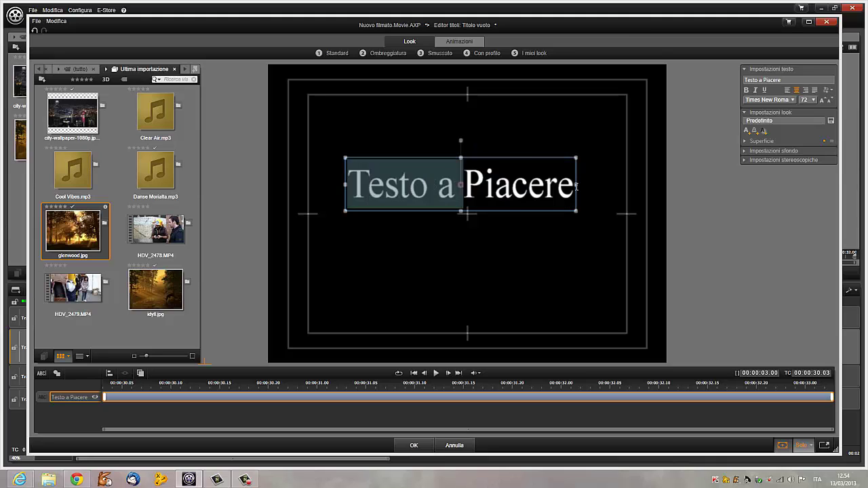
Select the whole "Testo a Piacere" text and examine its bold, font, background and stereoscopic settings.
left_click(608, 190)
left_click(605, 190)
left_click(567, 192)
left_click_drag(574, 190, 345, 189)
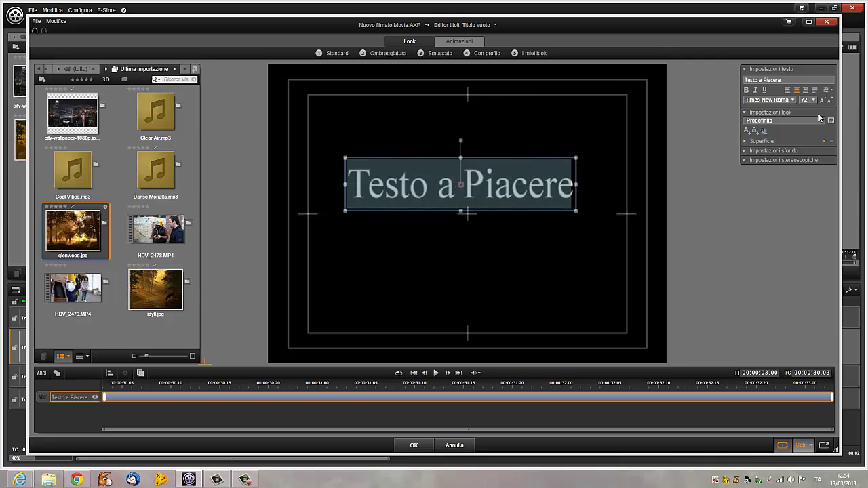
left_click(746, 90)
left_click(746, 90)
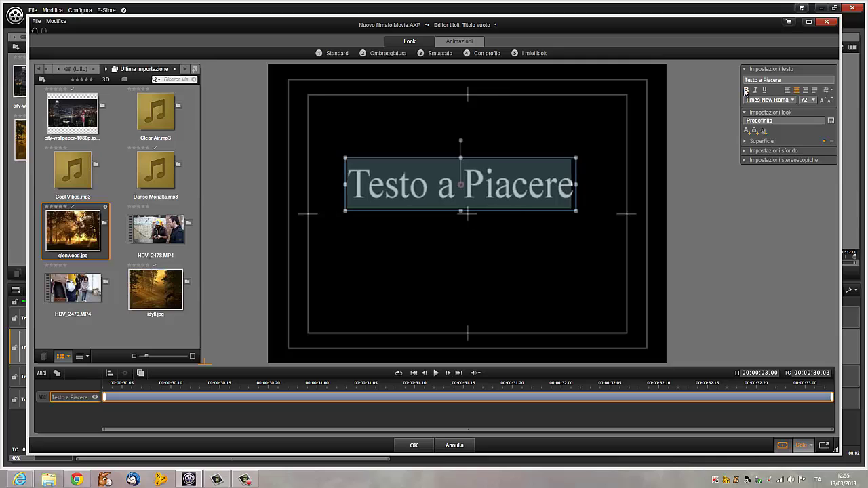
left_click(793, 100)
left_click(793, 99)
left_click(745, 152)
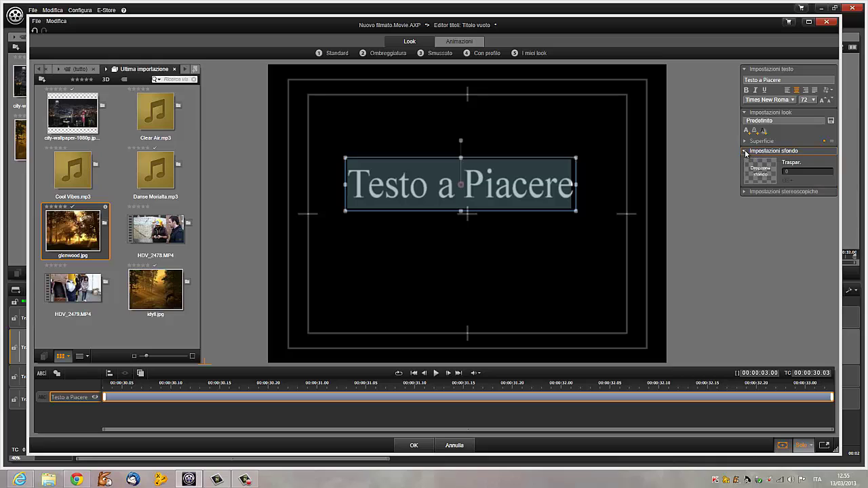
left_click(745, 192)
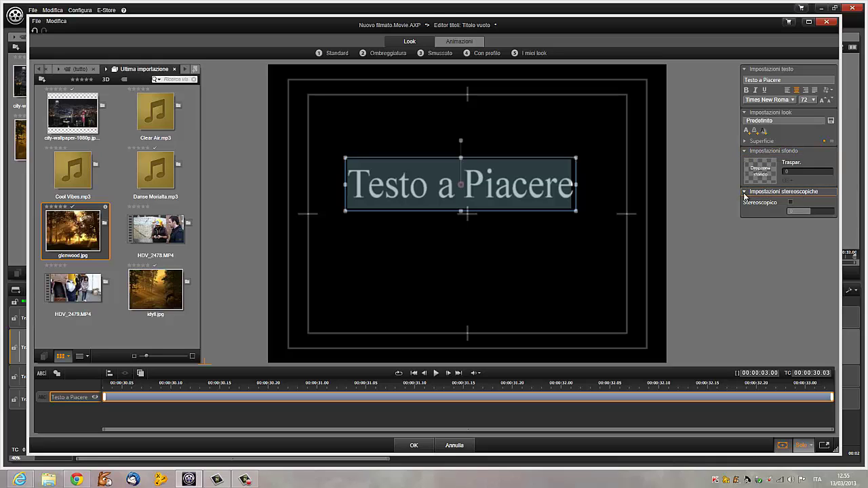
left_click(745, 193)
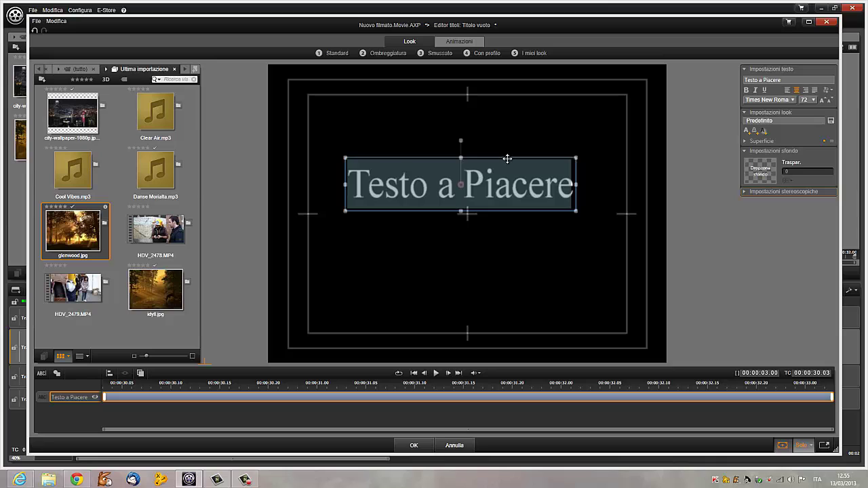
Move the title's text box slightly upward, set the preview to include transitions and underlying tracks, and confirm the title.
left_click_drag(507, 158, 513, 141)
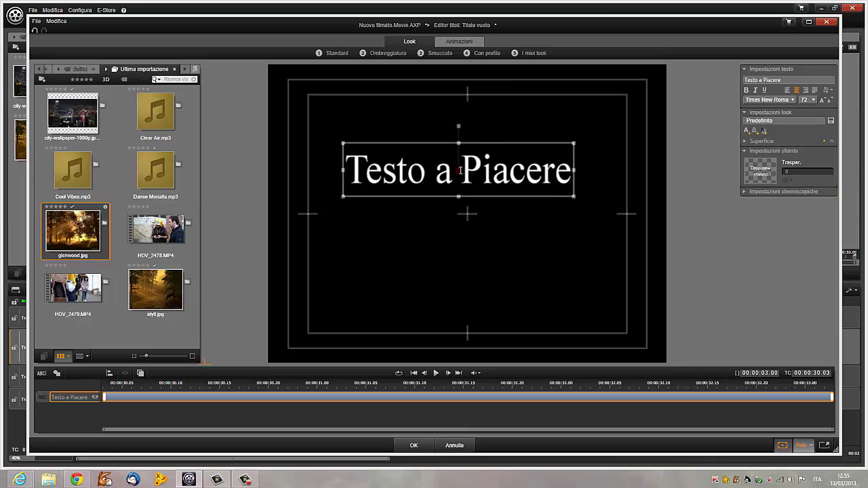
left_click(813, 447)
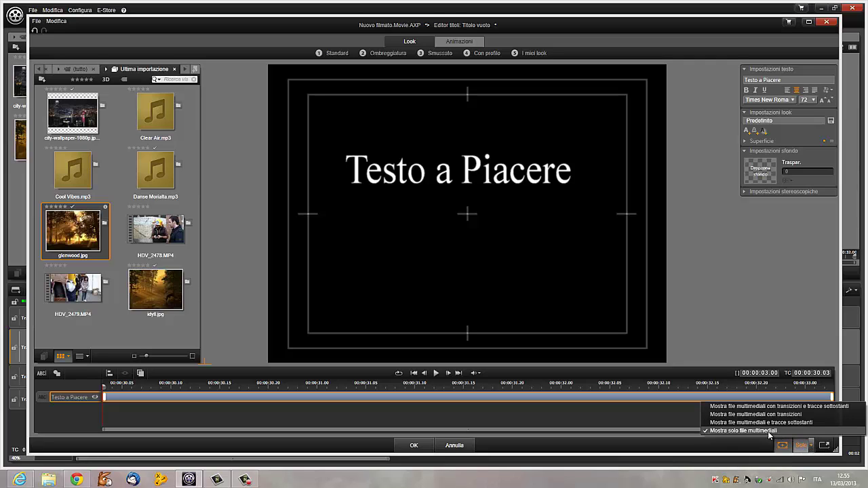
left_click(831, 408)
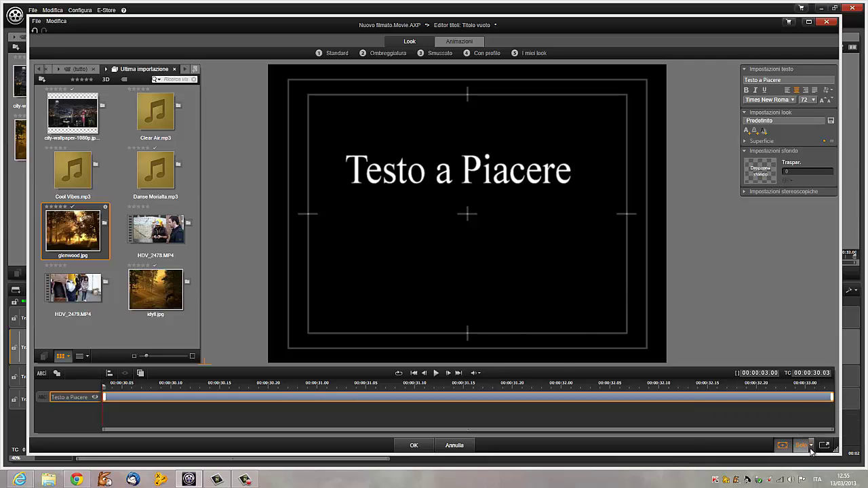
left_click(784, 447)
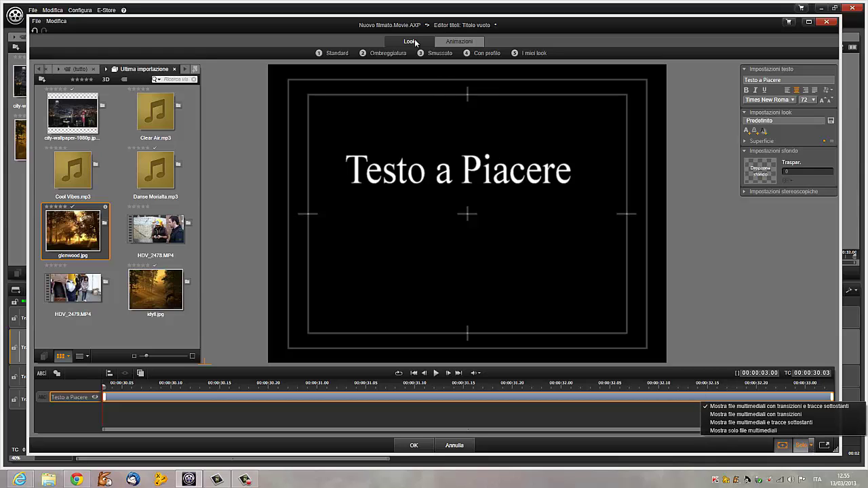
left_click(413, 445)
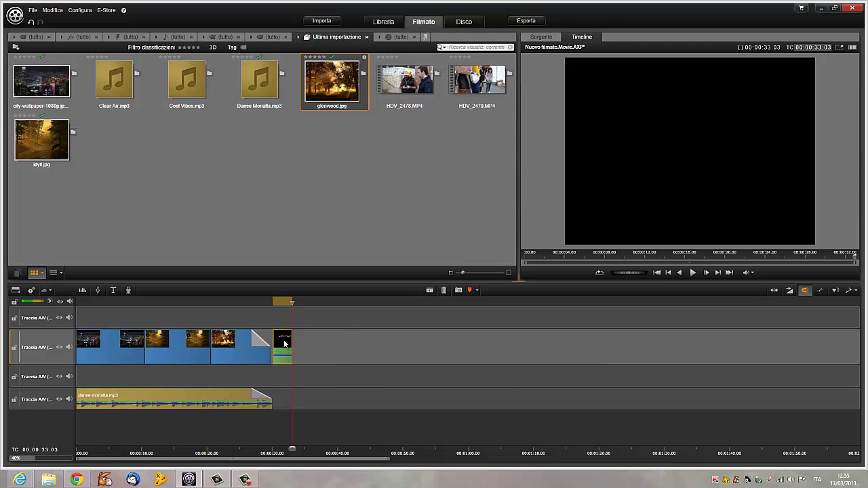
Move the title clip to the uppermost track over the start of the glenwood image at 00:00:20.15, and preview it there.
left_click_drag(283, 345, 217, 314)
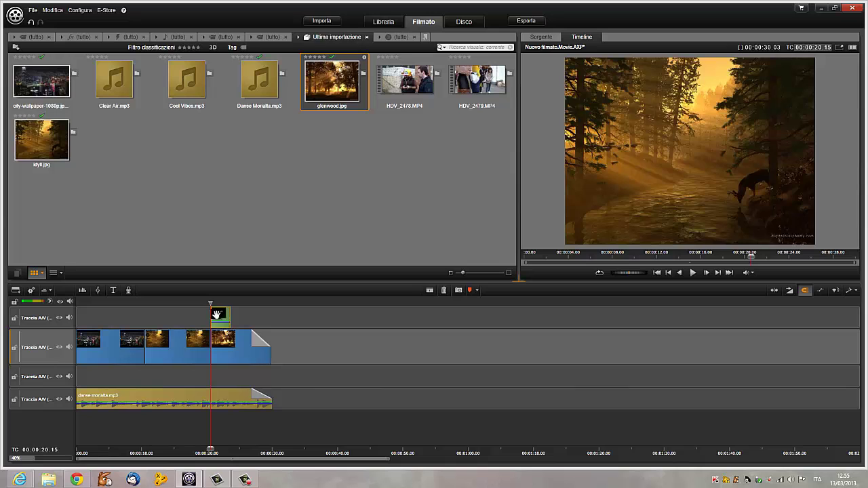
mouse_move(219, 317)
left_mouse_down()
mouse_move(153, 318)
mouse_move(226, 317)
left_mouse_up()
left_click(217, 302)
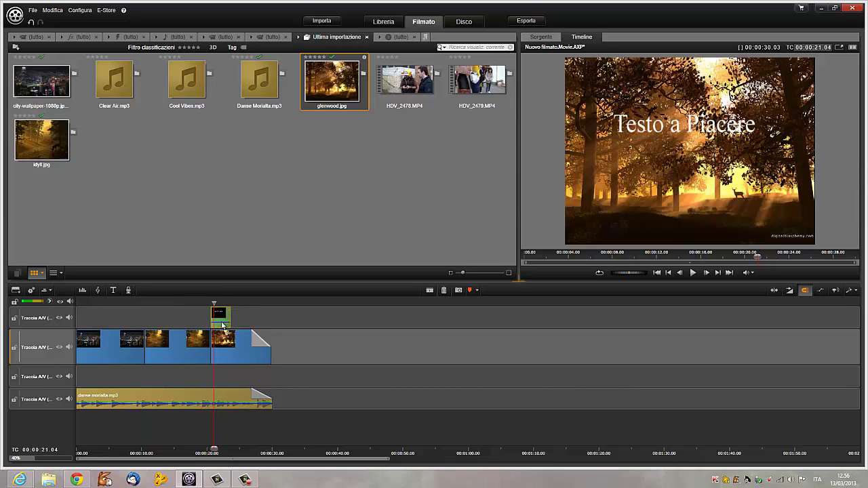
Reopen the title for editing and display its media with transitions and underlying tracks ("Mostra file multimediali con transizioni e tracce sottostanti").
double_click(221, 317)
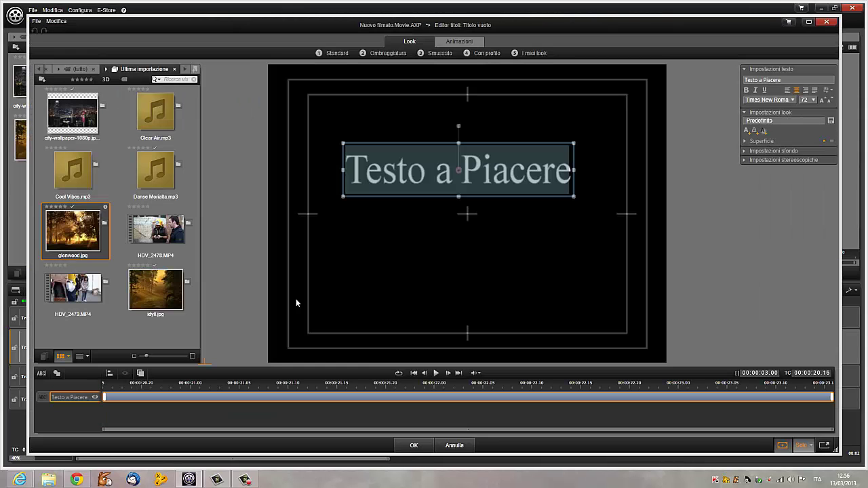
left_click(577, 247)
left_click(812, 445)
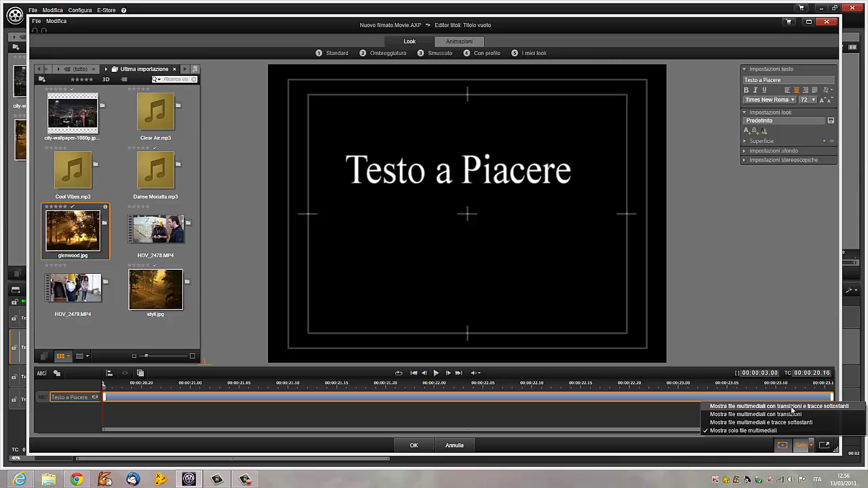
left_click(814, 406)
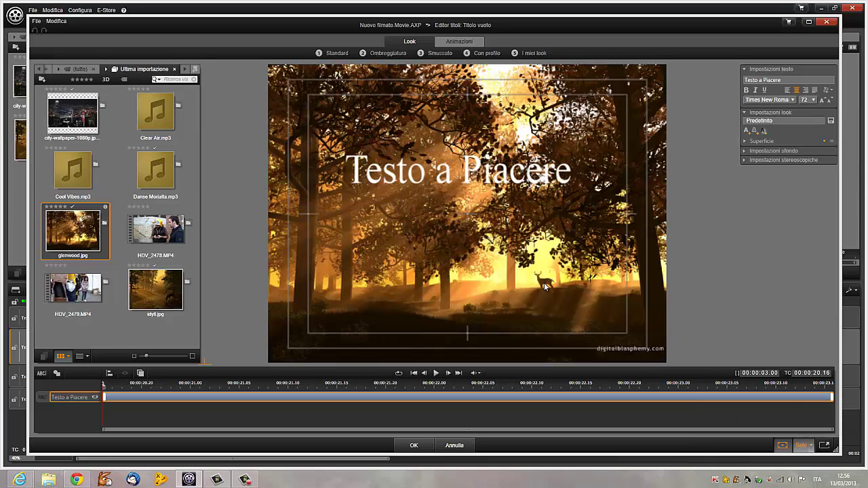
Centre the title's text box horizontally in the upper half of the frame and select all of its text.
left_click(475, 178)
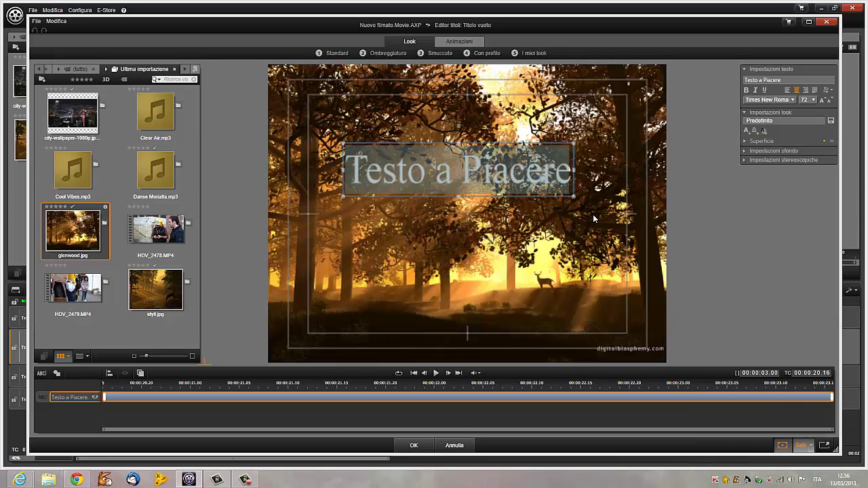
mouse_move(487, 141)
left_mouse_down()
mouse_move(501, 146)
mouse_move(483, 113)
mouse_move(463, 210)
mouse_move(522, 145)
mouse_move(480, 136)
left_mouse_up()
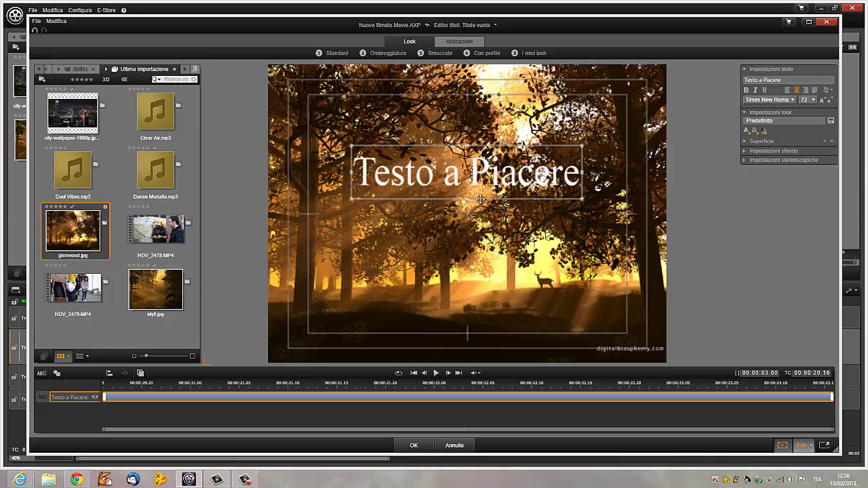
left_click_drag(355, 173, 579, 173)
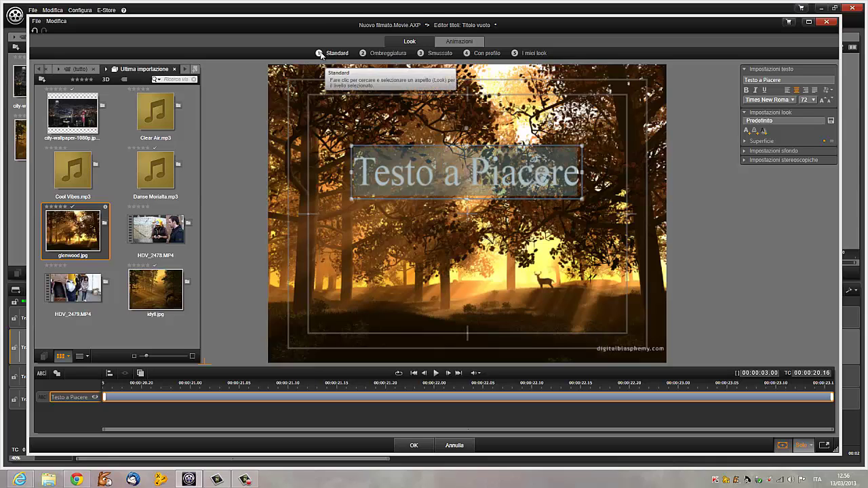
Try Standard looks 04, 03 and 02 on the title text, and apply border look 05.
left_click(324, 54)
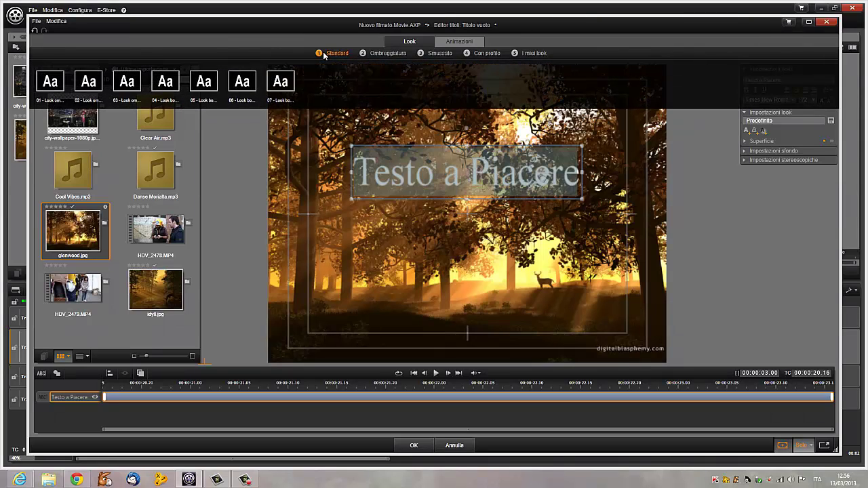
left_click(179, 91)
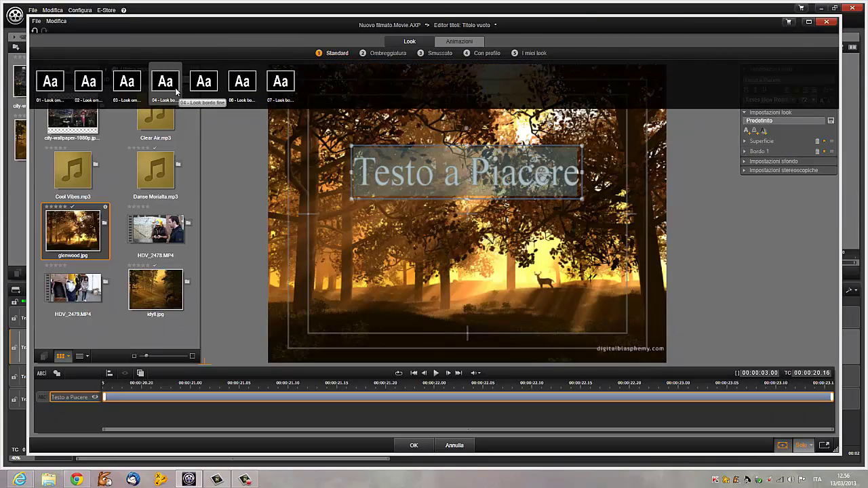
left_click(130, 95)
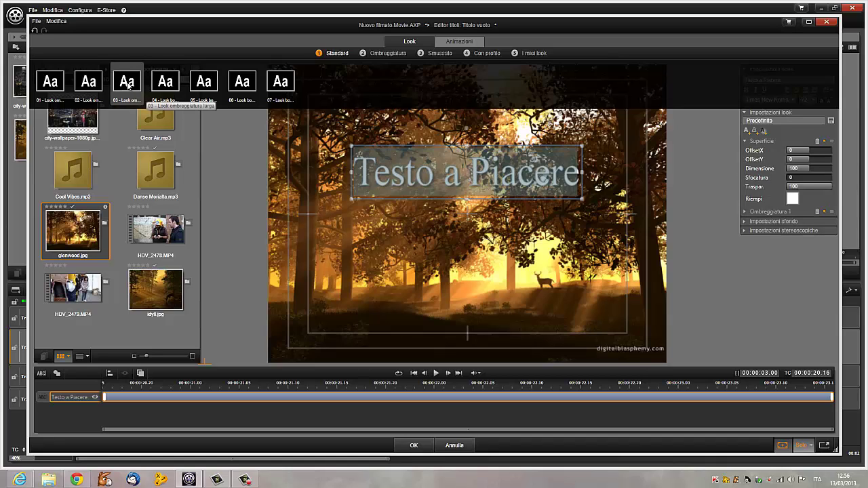
left_click(103, 86)
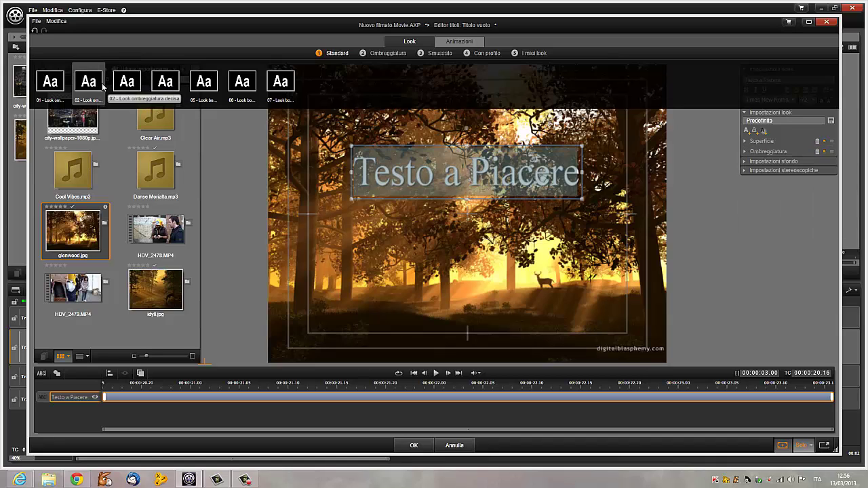
left_click(203, 85)
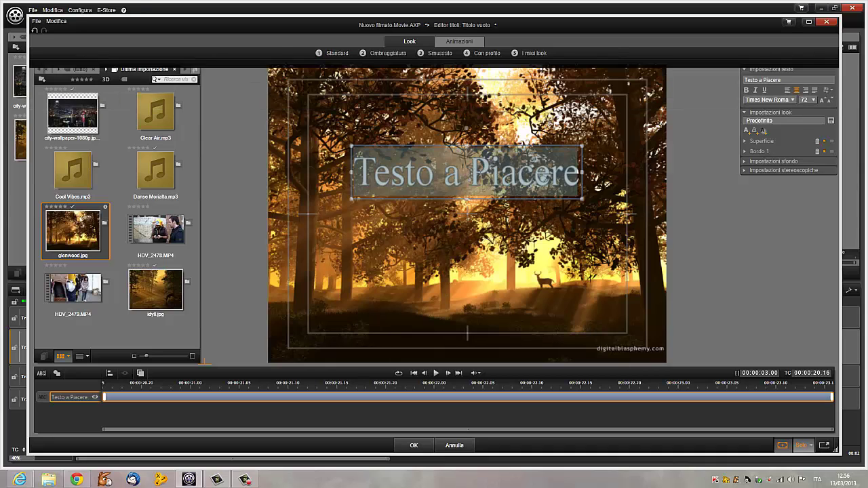
left_click(490, 173)
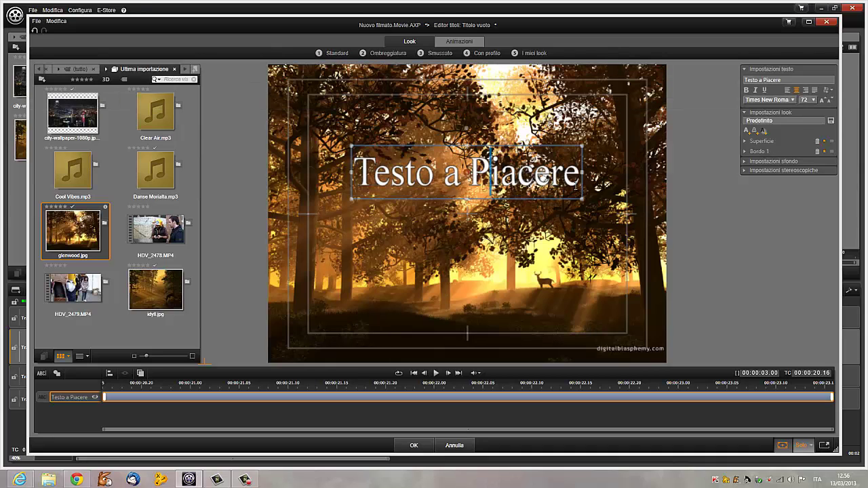
Preview the Ombreggiatura, Smussato and Con profilo looks on the selected title text and check the I miei look category.
left_click_drag(578, 175, 352, 175)
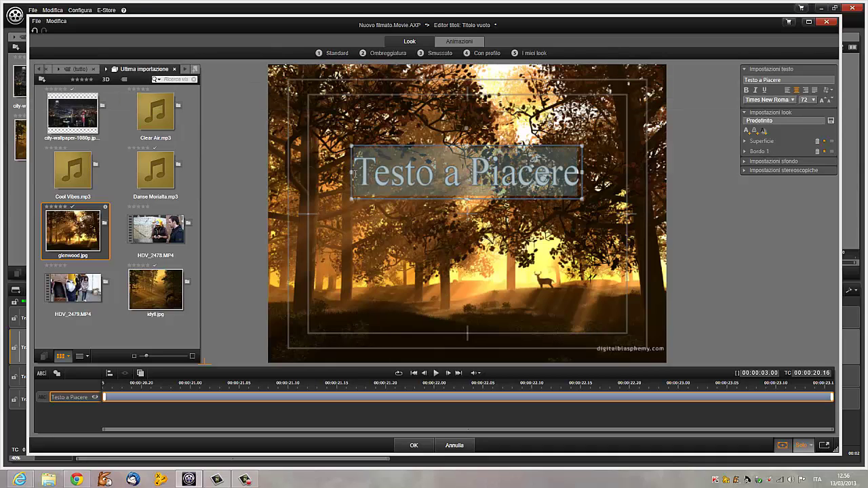
left_click(364, 54)
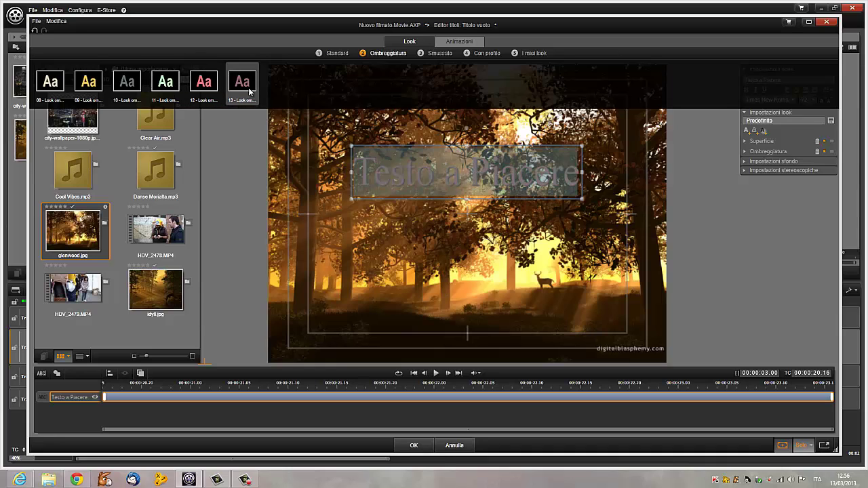
left_click(166, 83)
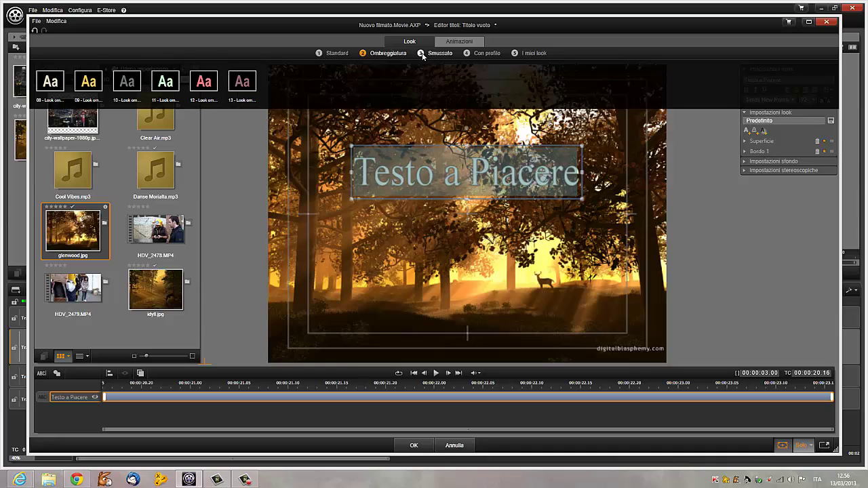
left_click(422, 54)
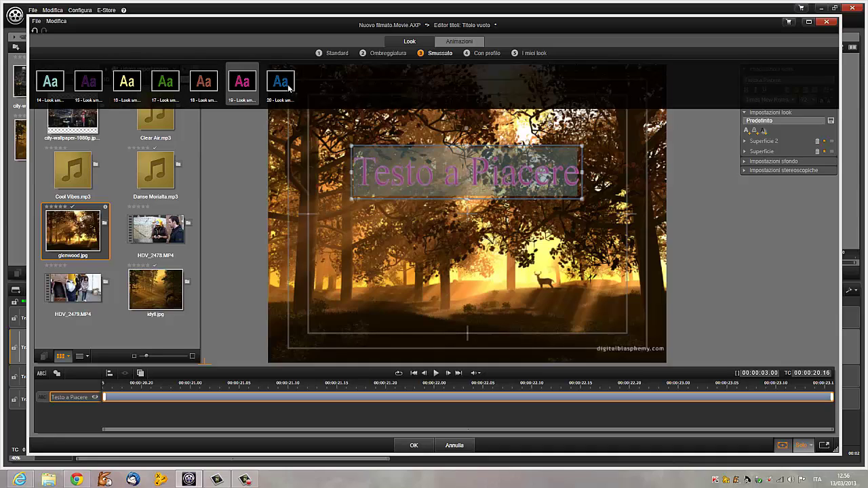
left_click(487, 53)
left_click(88, 81)
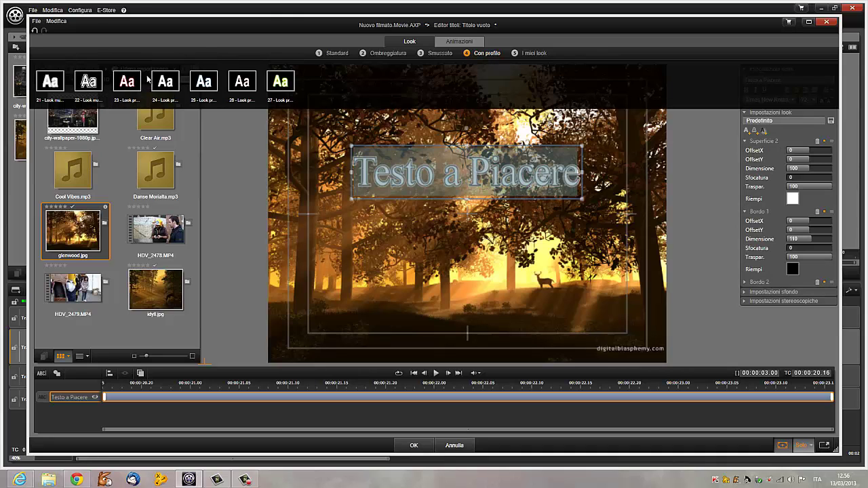
left_click(534, 53)
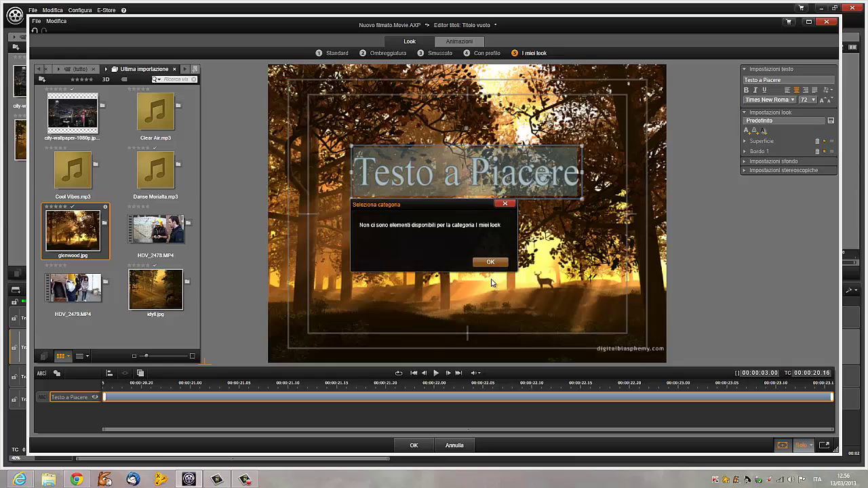
left_click(492, 263)
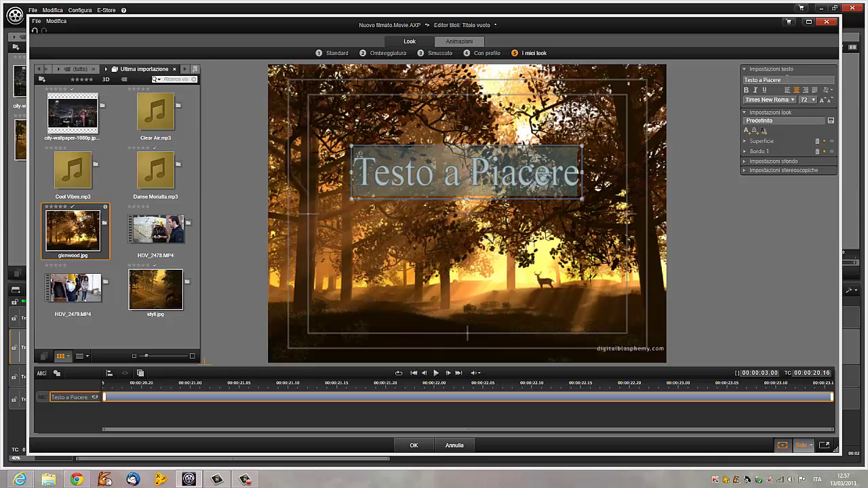
Expand the look's Superficie and Bordo 1 settings to examine them, and reselect the whole title text.
left_click(745, 162)
left_click(746, 141)
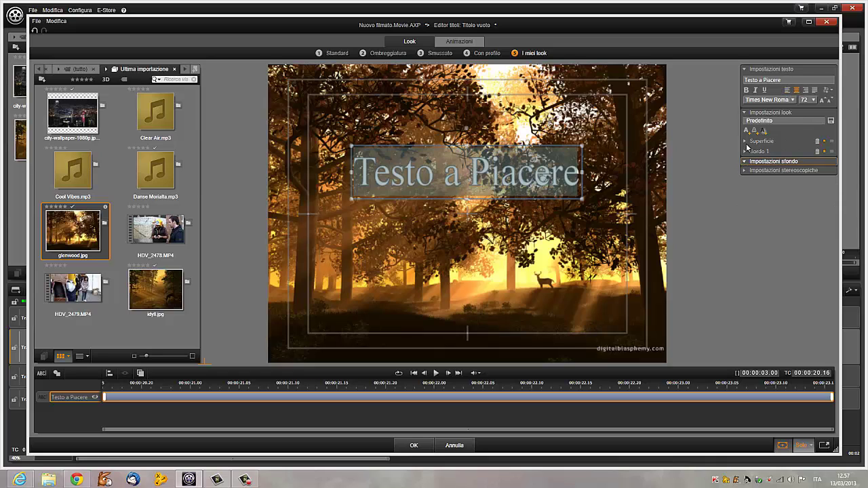
left_click(746, 211)
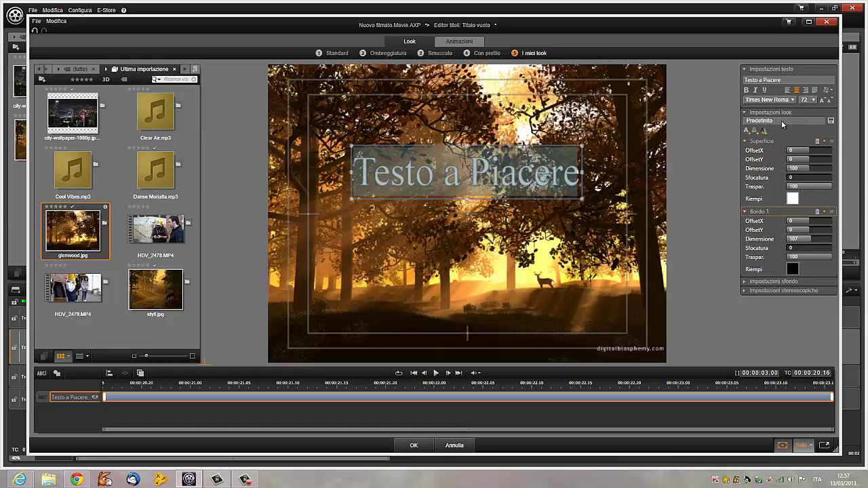
left_click(577, 178)
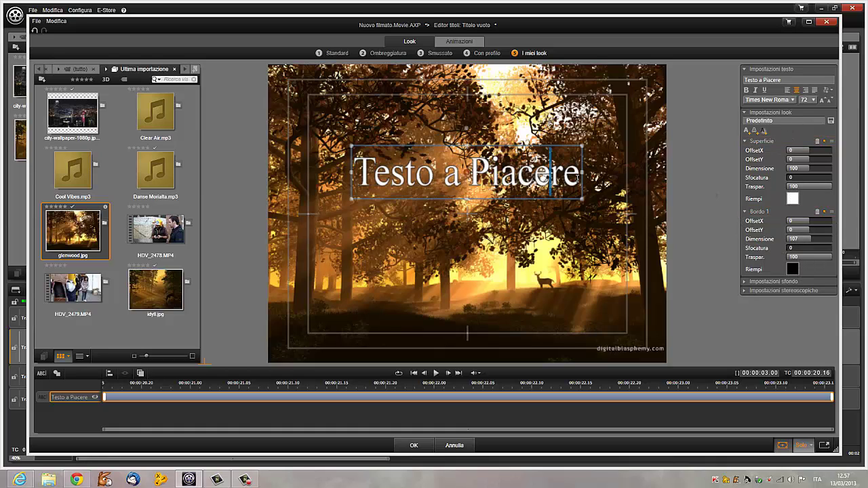
left_click_drag(577, 178, 351, 177)
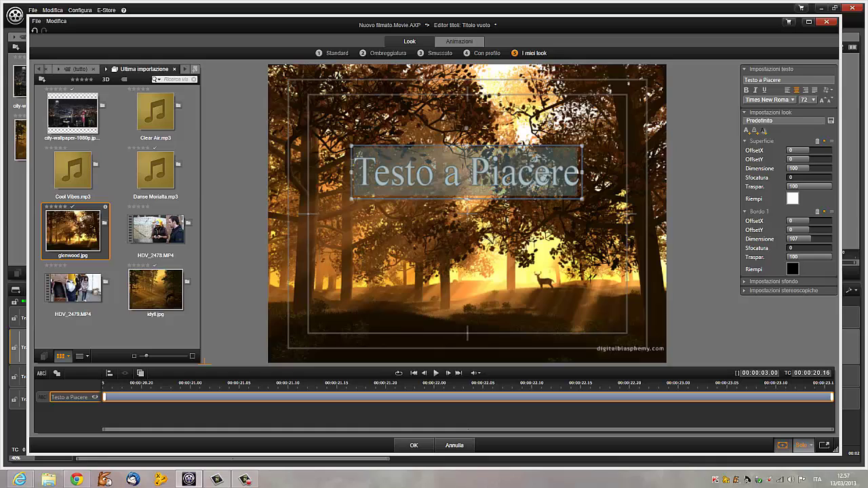
Set the title text's Superficie fill to solid red and apply it, check the text unselected, and reselect the whole text.
left_click(795, 200)
left_click_drag(768, 321, 780, 305)
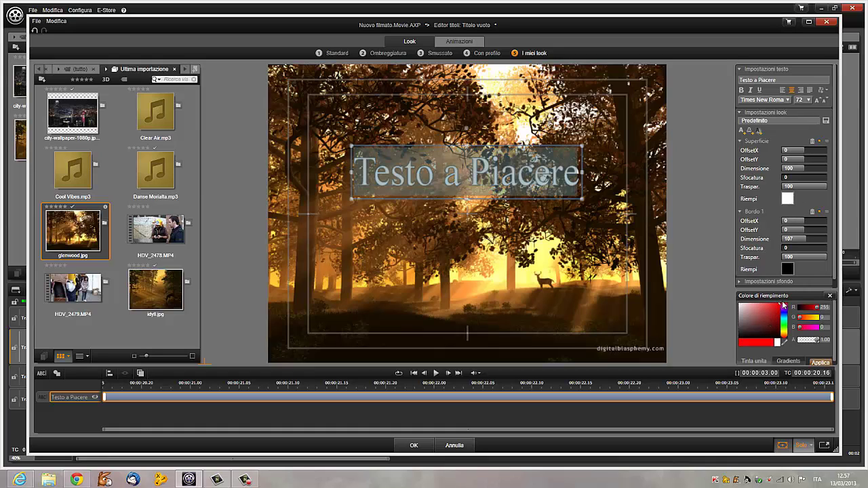
left_click(820, 364)
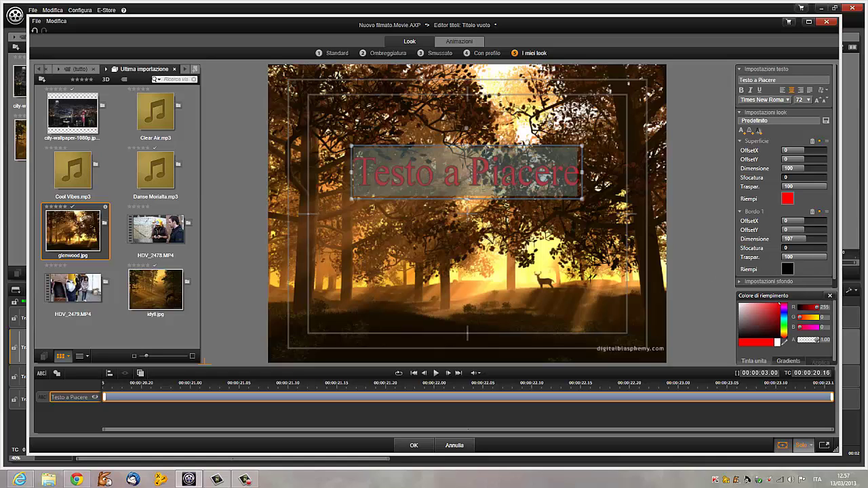
left_click(490, 173)
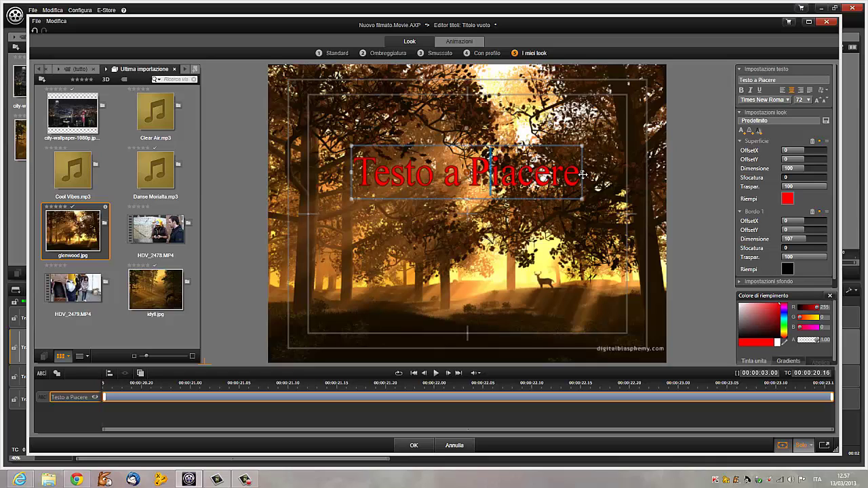
left_click_drag(578, 175, 353, 171)
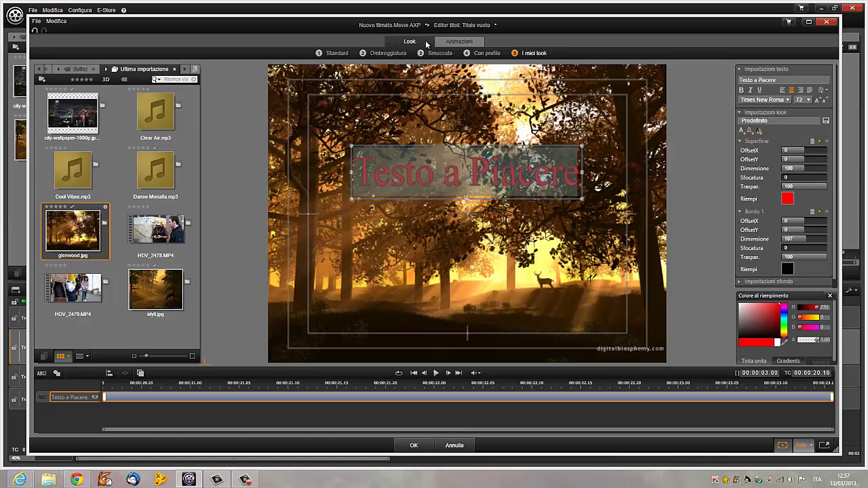
Preview several Accedi a entrance animations on the title text, including 09 - Parole dall'infinito and 10 - Lettere in dissolvenza.
left_click(466, 43)
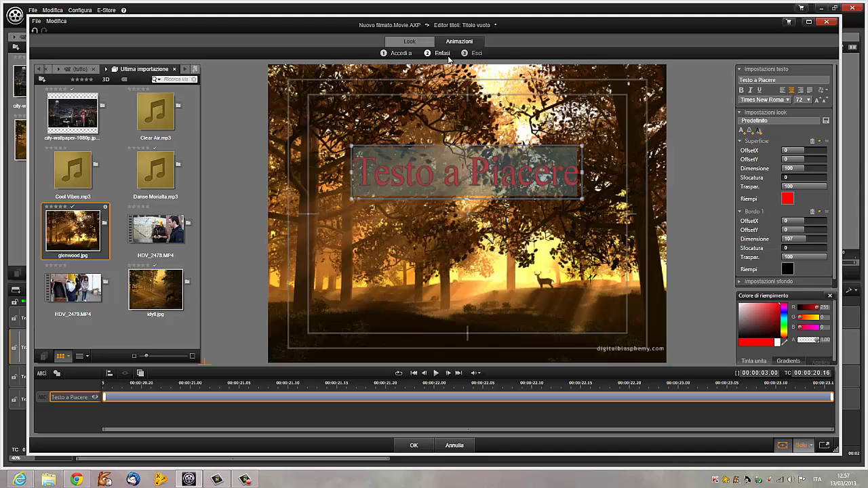
left_click(384, 53)
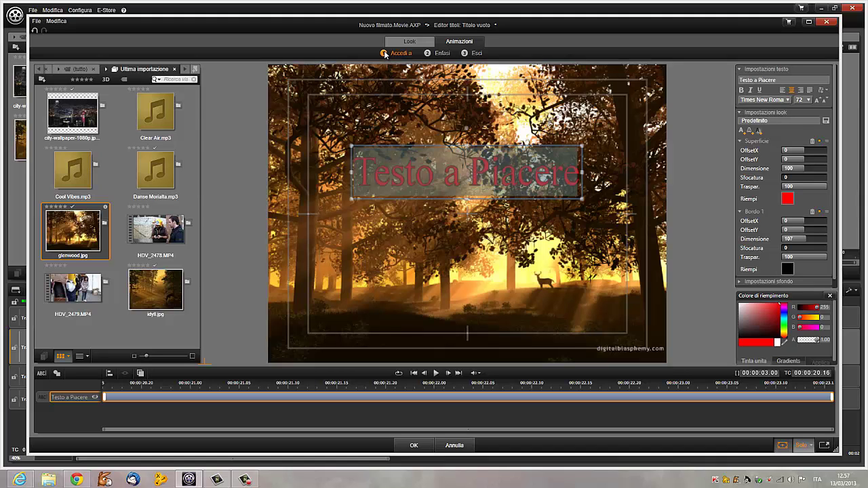
left_click(343, 87)
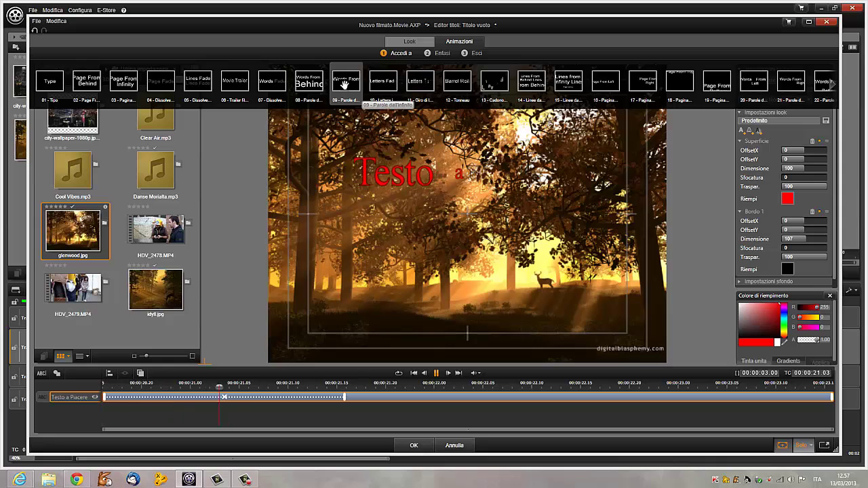
left_click(381, 85)
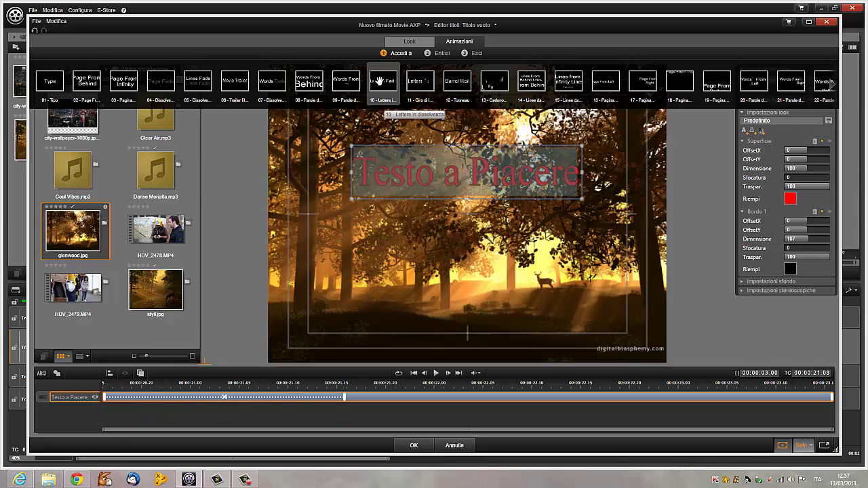
left_click(319, 82)
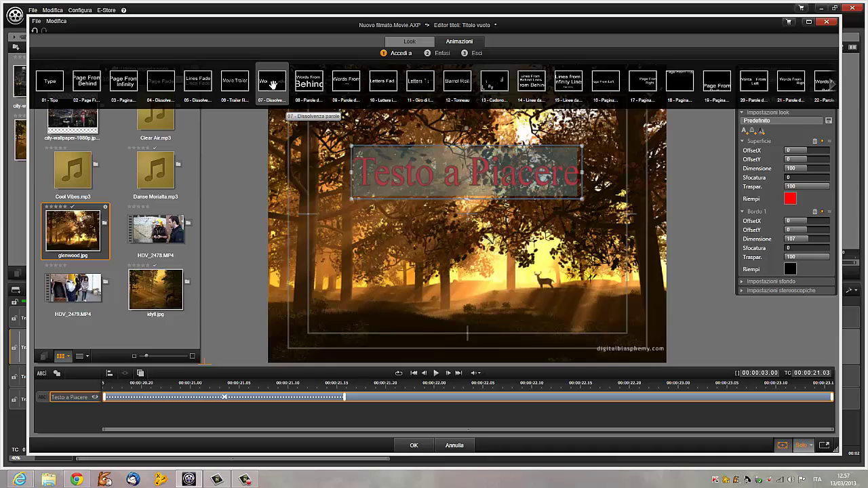
left_click(236, 80)
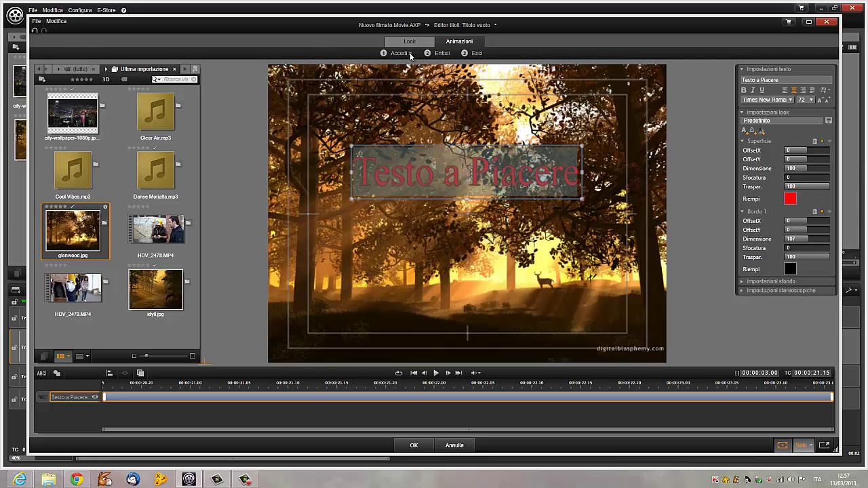
Apply the 12 - Tonneau entrance animation to the title text and play the title to check it.
mouse_move(401, 53)
left_click(458, 89)
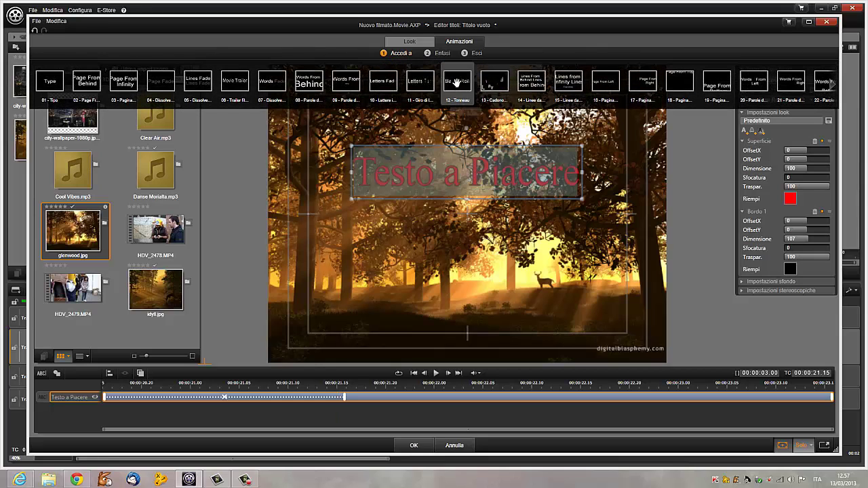
left_click(512, 265)
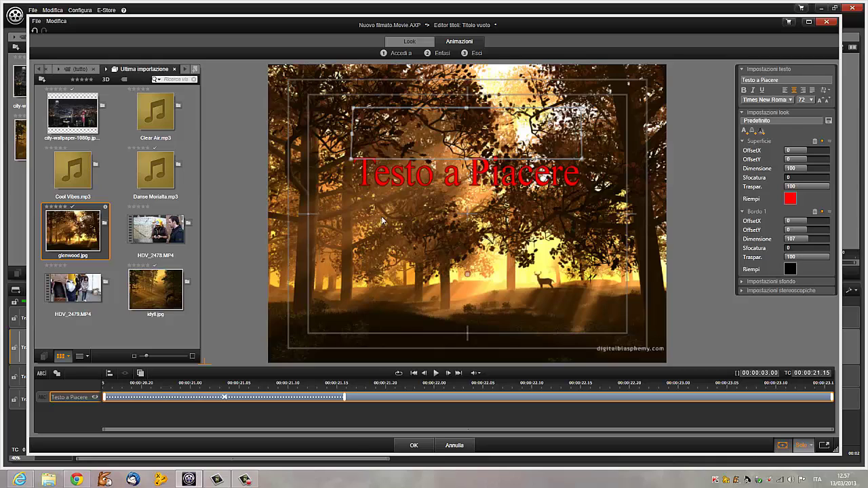
left_click(436, 373)
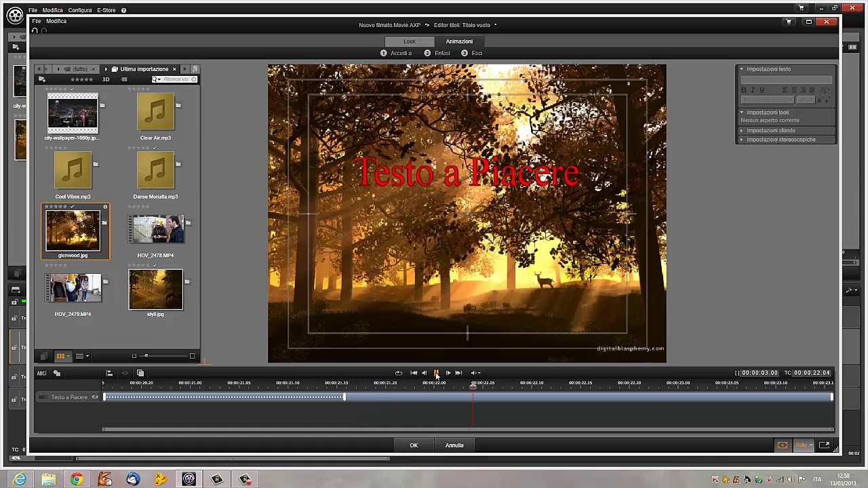
left_click(437, 373)
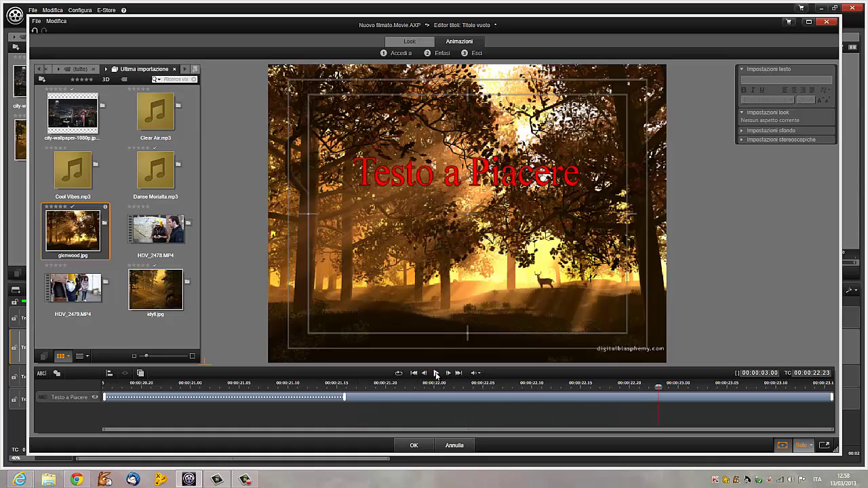
Examine the Solo display options for media files, transitions and underlying tracks, leaving the current choice in place.
left_click(812, 447)
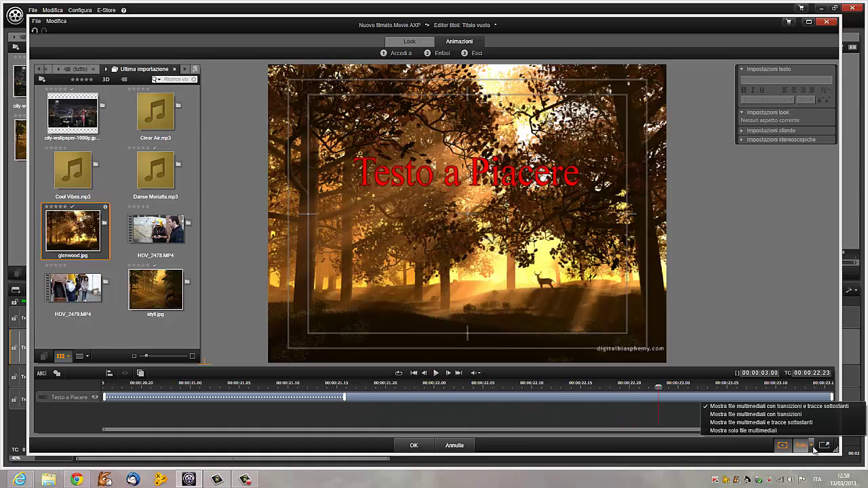
left_click(458, 422)
left_click(558, 417)
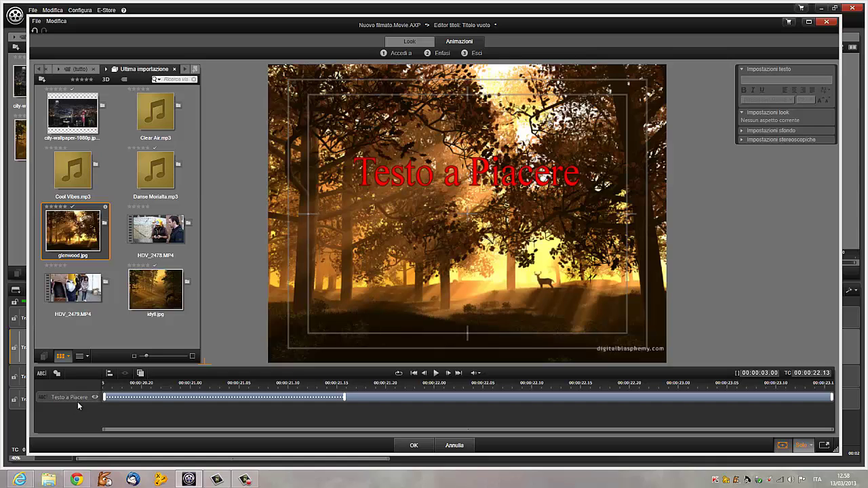
Try shortening the Testo a Piacere layer's entrance animation to end at about 00:00:20.23, and play the title from its start.
left_click(203, 398)
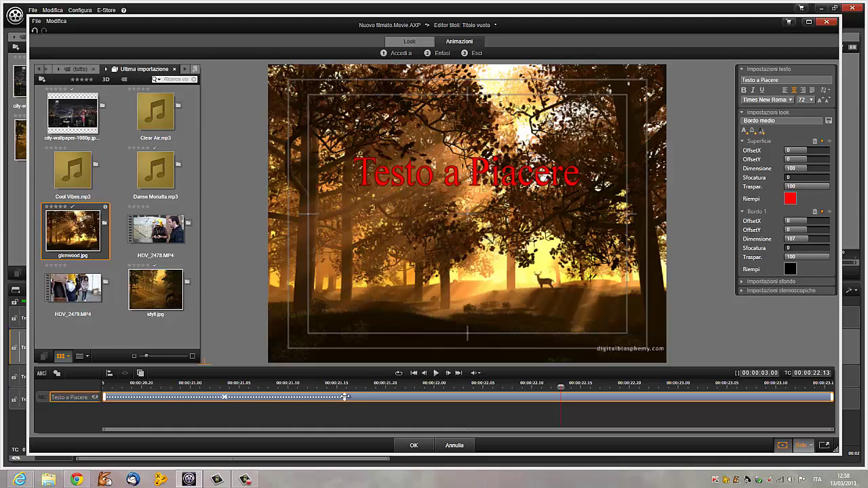
mouse_move(345, 396)
left_mouse_down()
mouse_move(161, 394)
mouse_move(171, 396)
left_mouse_up()
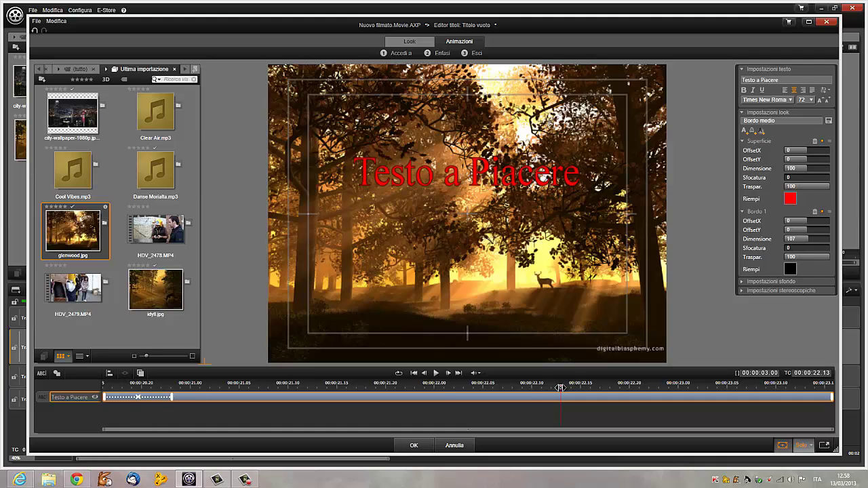
left_click_drag(560, 388, 88, 386)
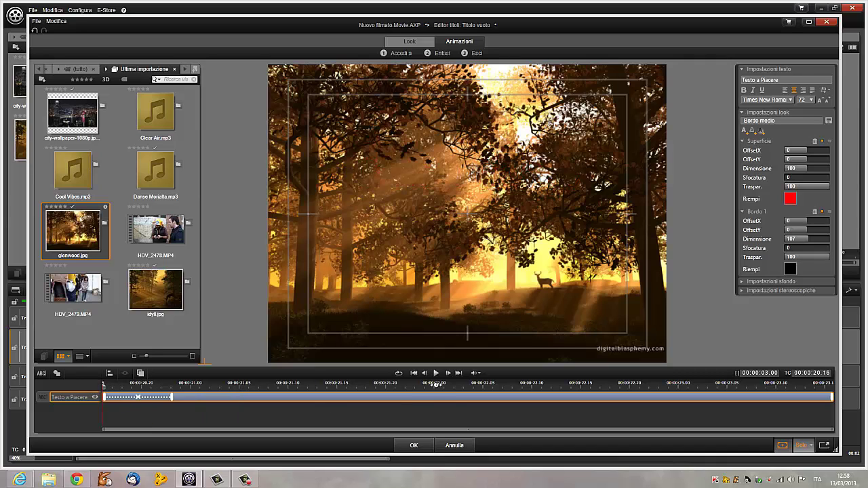
left_click(437, 374)
left_click(436, 374)
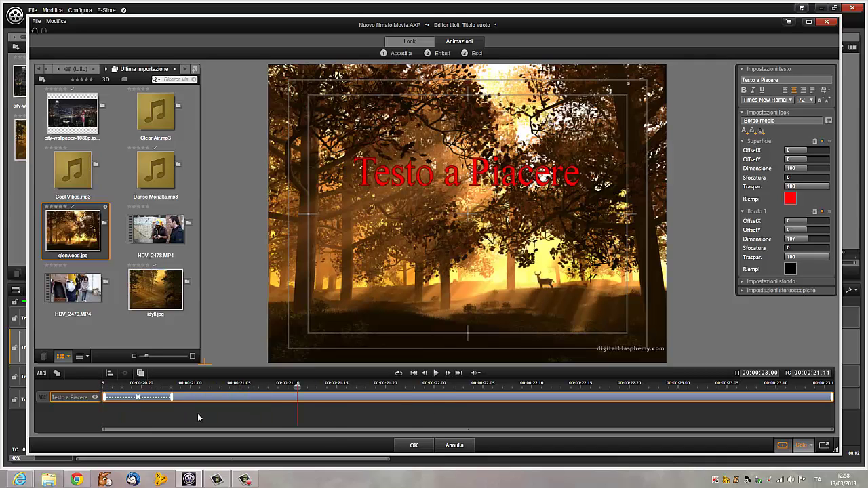
Try stretching the text layer's entrance animation to end at about 00:00:23.00, and play the title from its start.
left_click_drag(175, 397, 679, 398)
left_click_drag(304, 384, 136, 382)
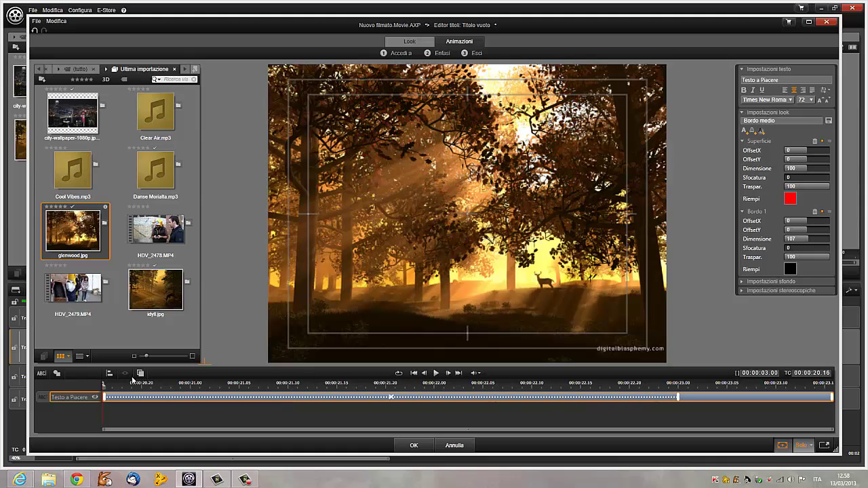
left_click(436, 373)
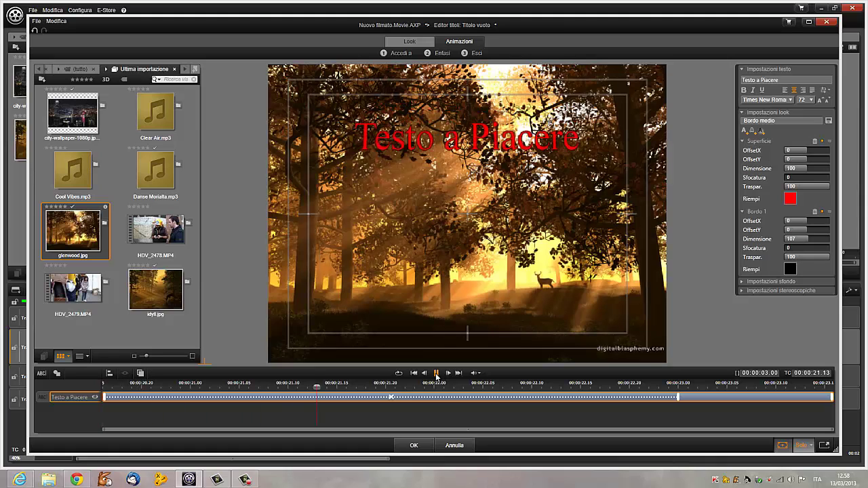
left_click(436, 373)
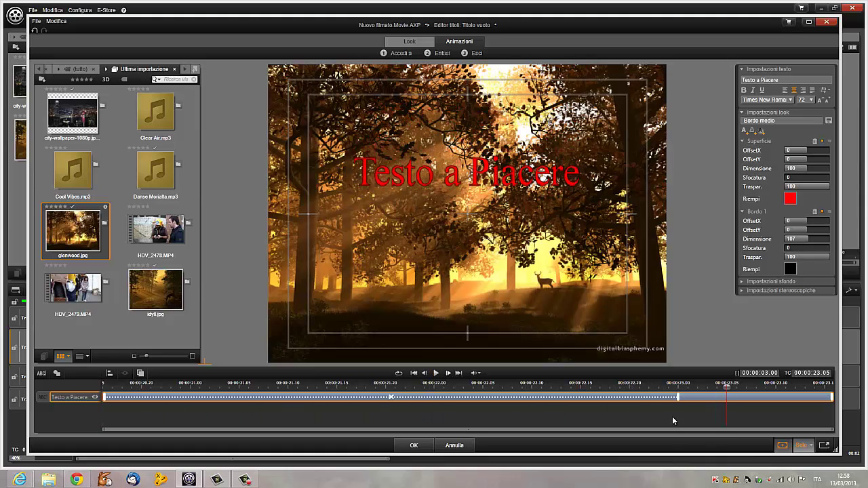
Shorten the title text's entrance animation to end just before 00:00:21.00 and add a second surface to its look.
left_click_drag(678, 397, 91, 412)
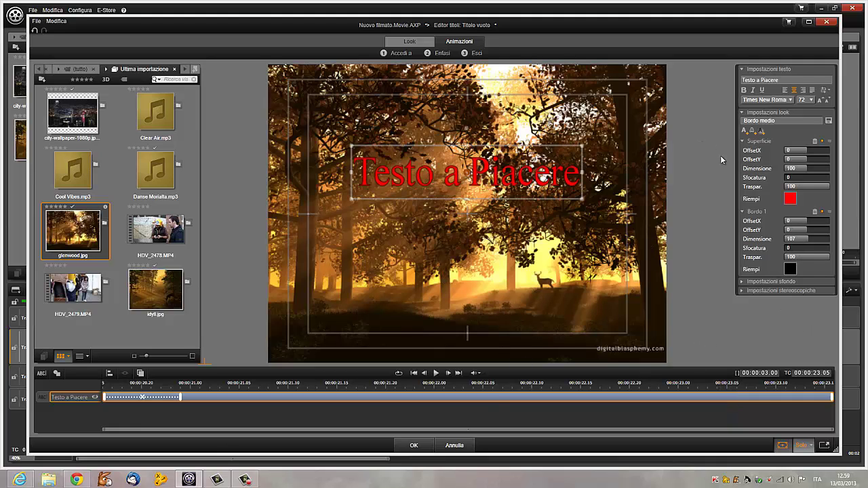
left_click(745, 130)
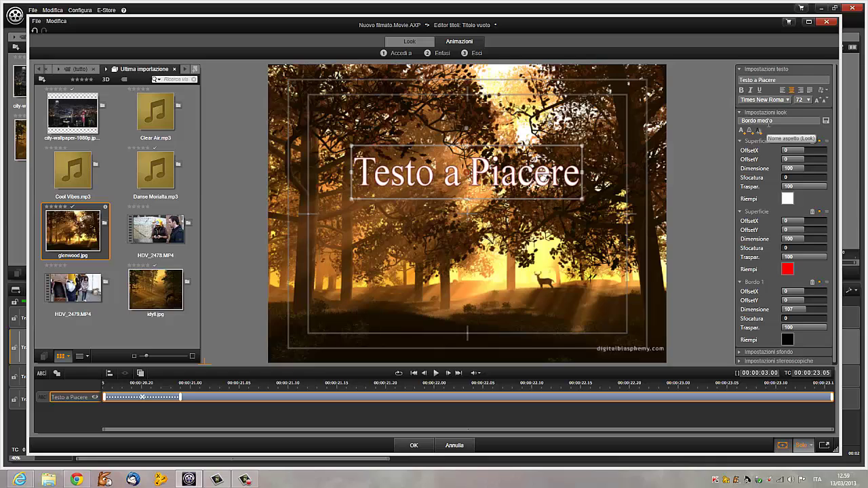
Add the HDV_2479.MP4 clip to the title, shrink it to a small thumbnail, and place it in the frame's upper-left corner.
left_click(156, 337)
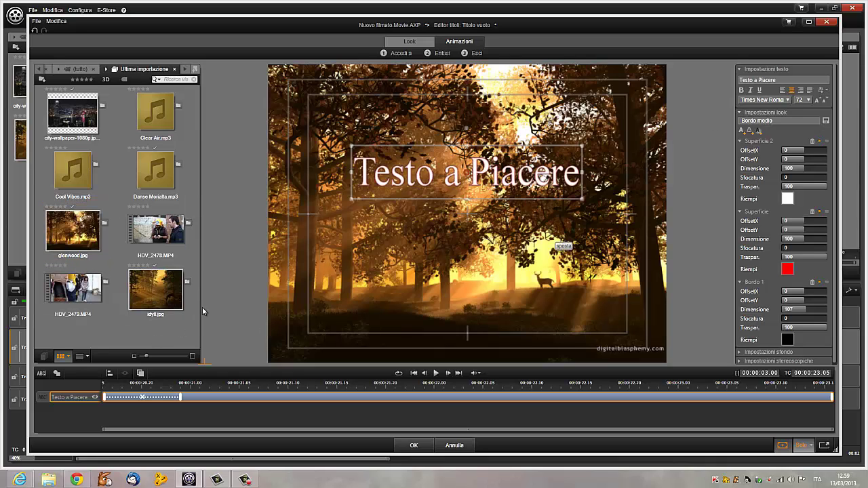
left_click_drag(74, 290, 611, 286)
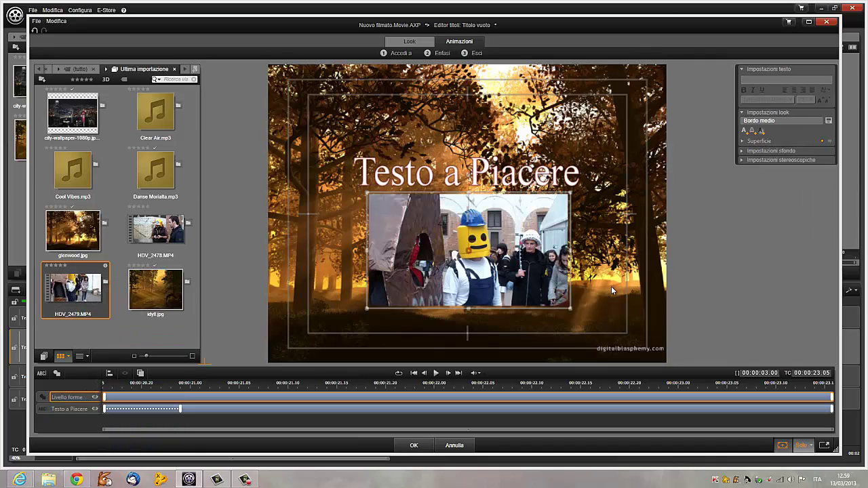
left_click_drag(533, 290, 450, 271)
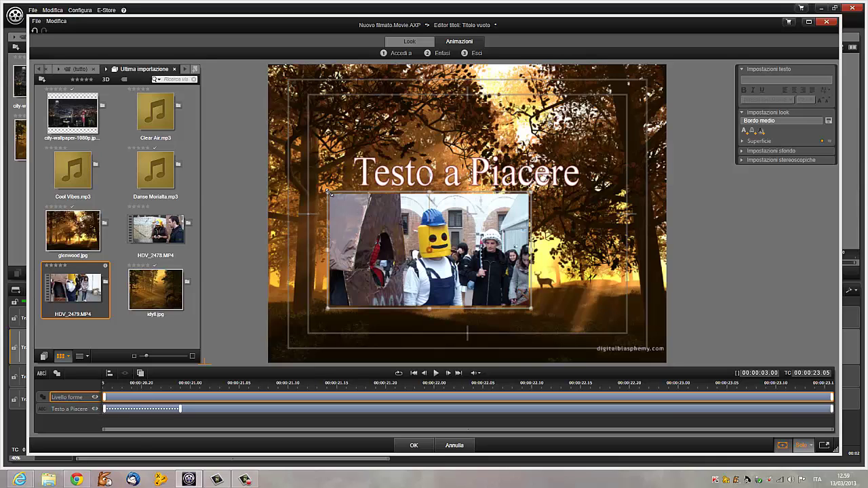
left_click_drag(328, 193, 362, 209)
mouse_move(448, 210)
left_mouse_down()
mouse_move(448, 253)
mouse_move(448, 200)
mouse_move(447, 227)
left_mouse_up()
left_click_drag(530, 226, 443, 263)
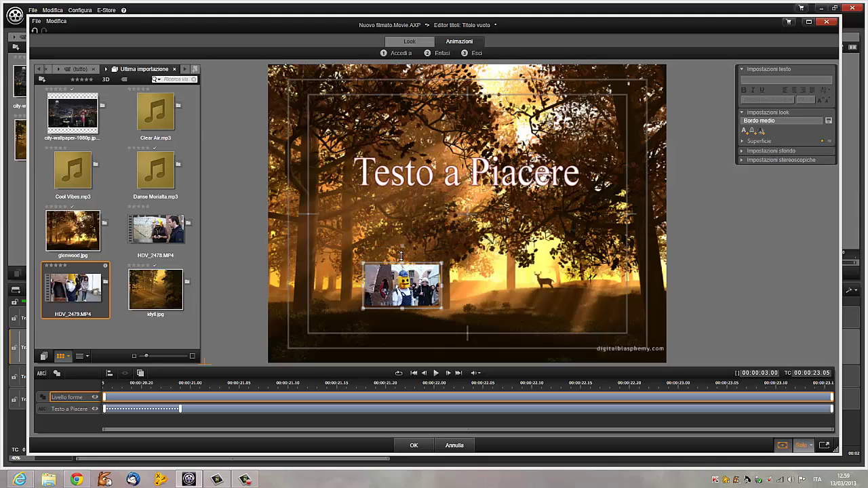
left_click_drag(419, 291, 326, 98)
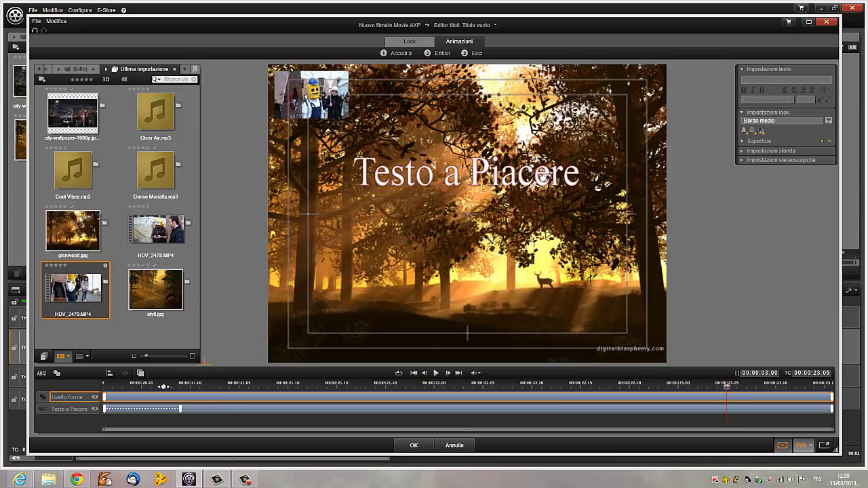
Play the title from its start to check the animated text together with the inset video clip.
left_click(104, 384)
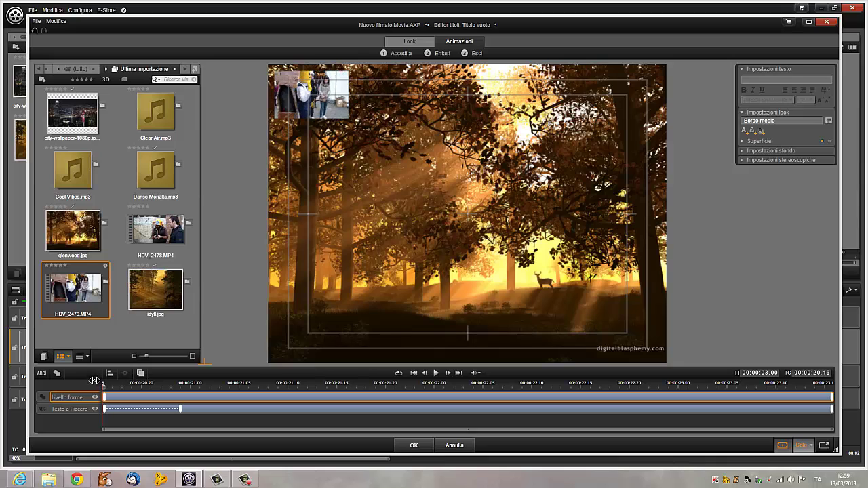
left_click(437, 374)
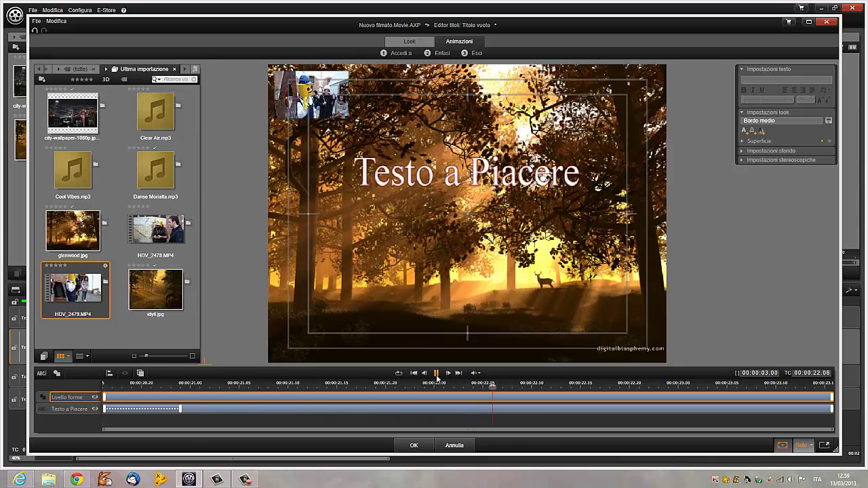
left_click(436, 374)
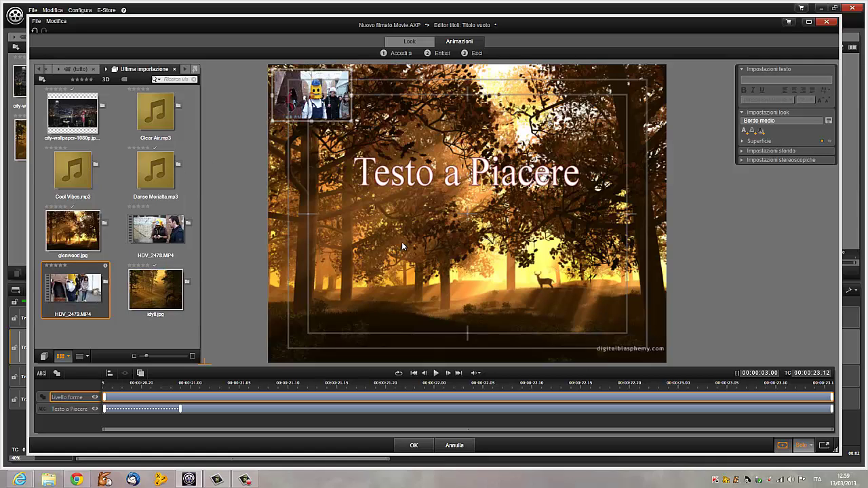
Apply the 07 - Crescendo emphasis animation to the title text layer and play it back.
left_click(440, 57)
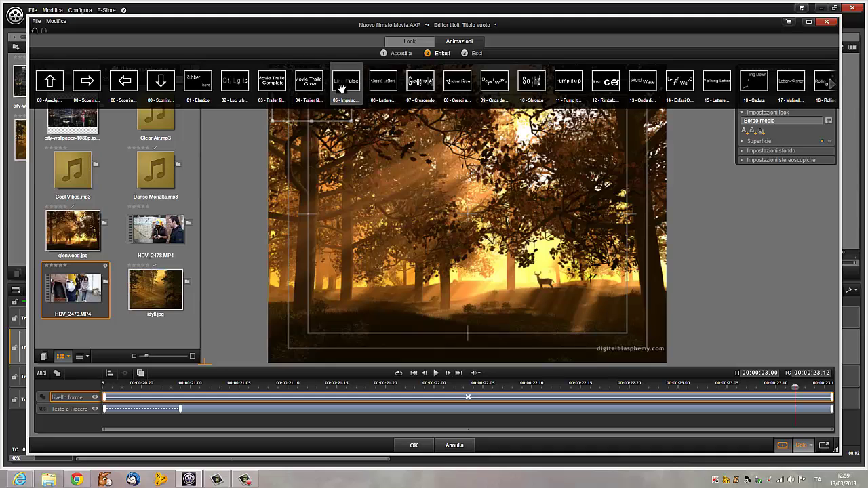
left_click(83, 410)
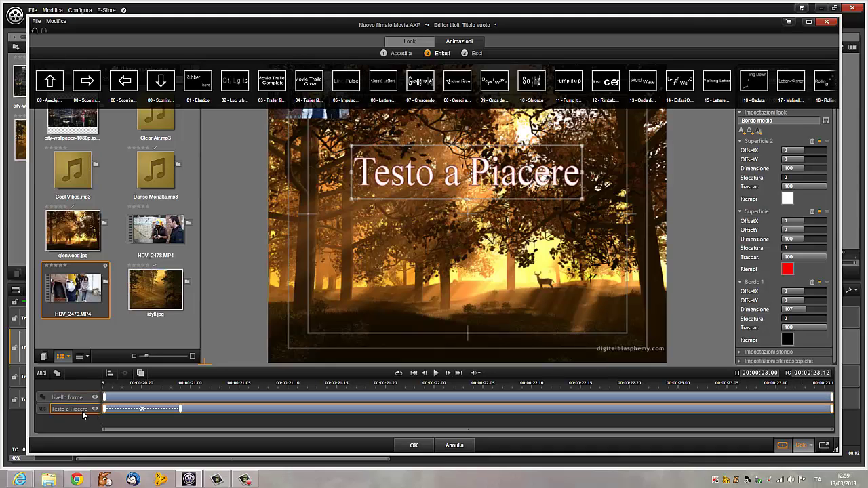
left_click(443, 53)
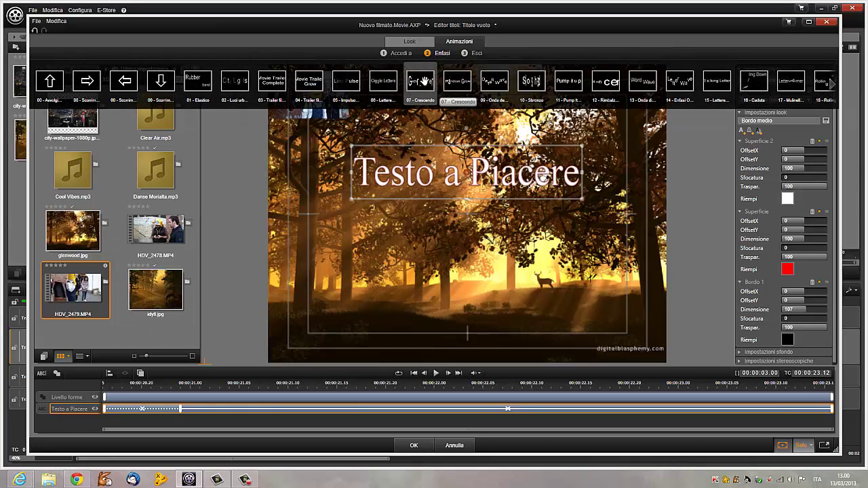
left_click(421, 81)
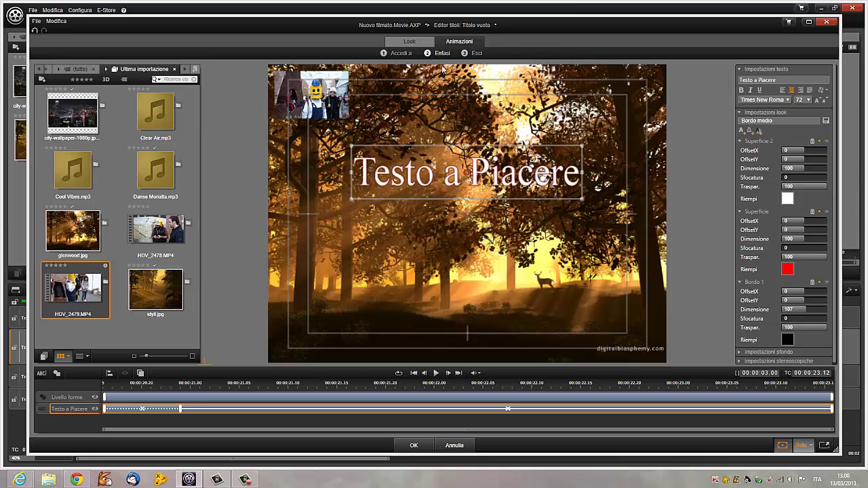
left_click(440, 54)
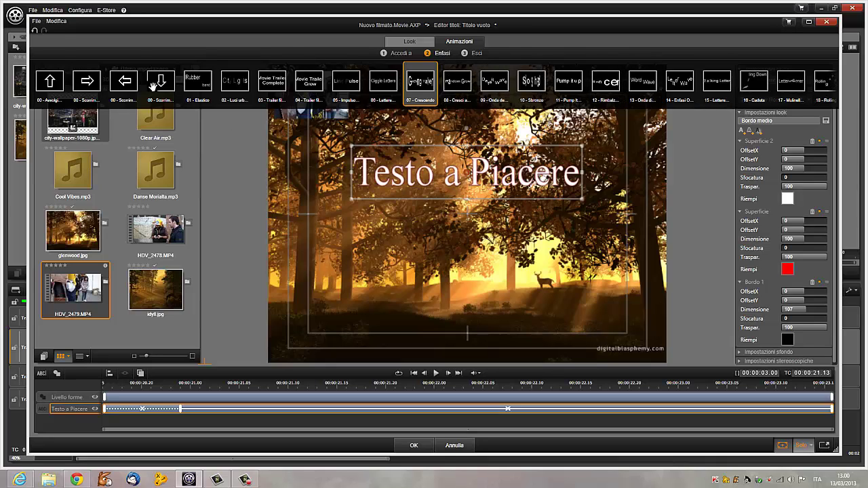
left_click(835, 88)
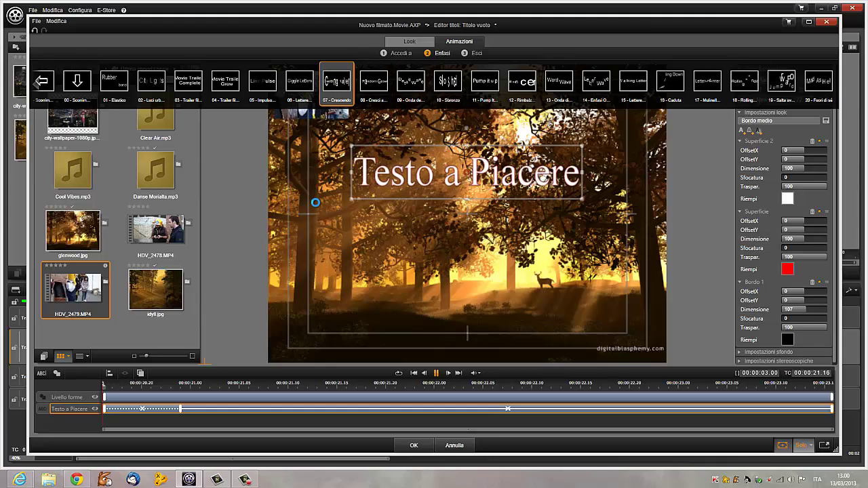
left_click(312, 199)
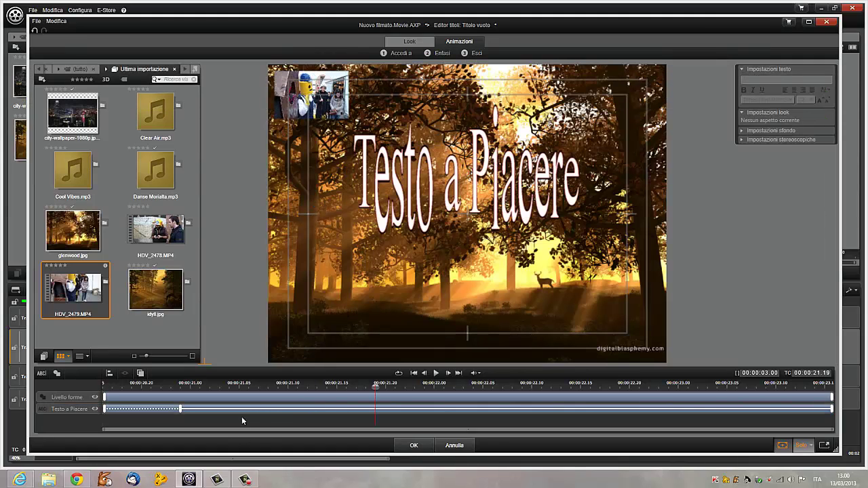
Remove the entrance and emphasis animations from the title text layer, and move the playhead to 00:00:22.05.
left_click(141, 409)
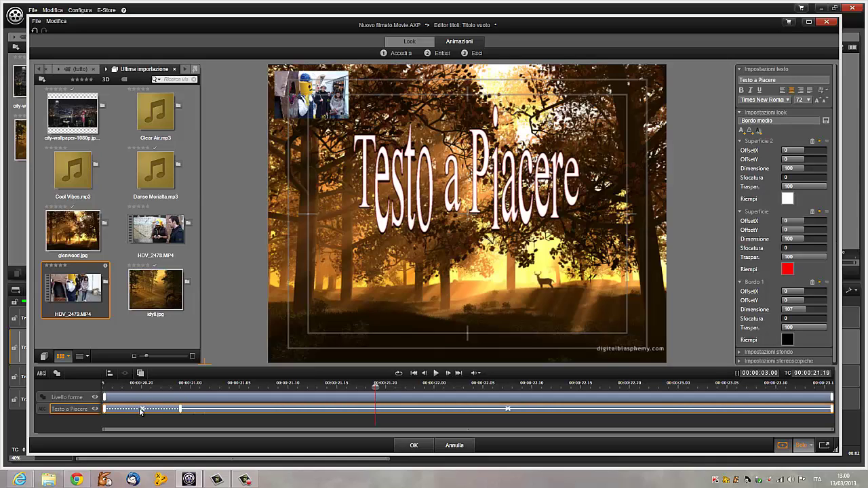
left_click(140, 408)
left_click(467, 409)
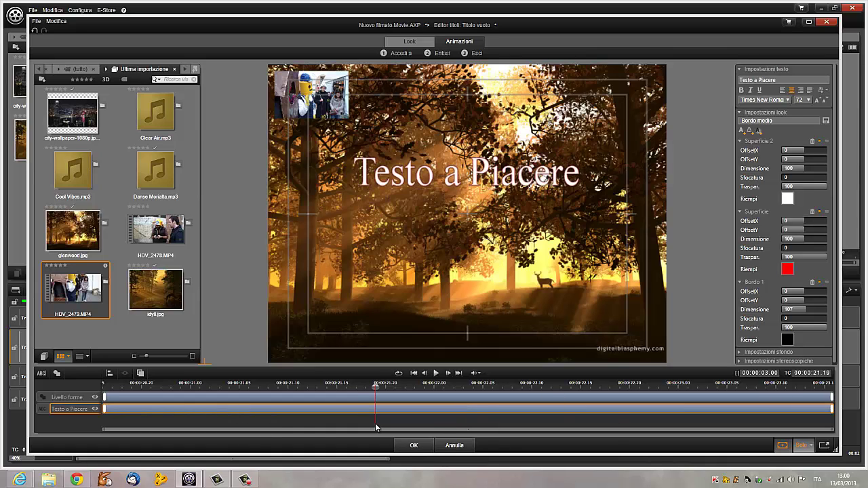
left_click_drag(376, 385, 483, 411)
left_click(75, 409)
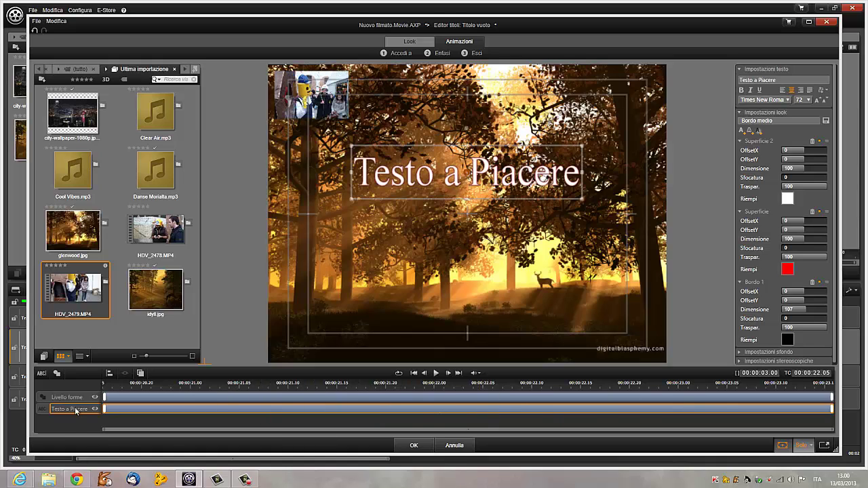
left_click(70, 398)
left_click(70, 410)
left_click(72, 410)
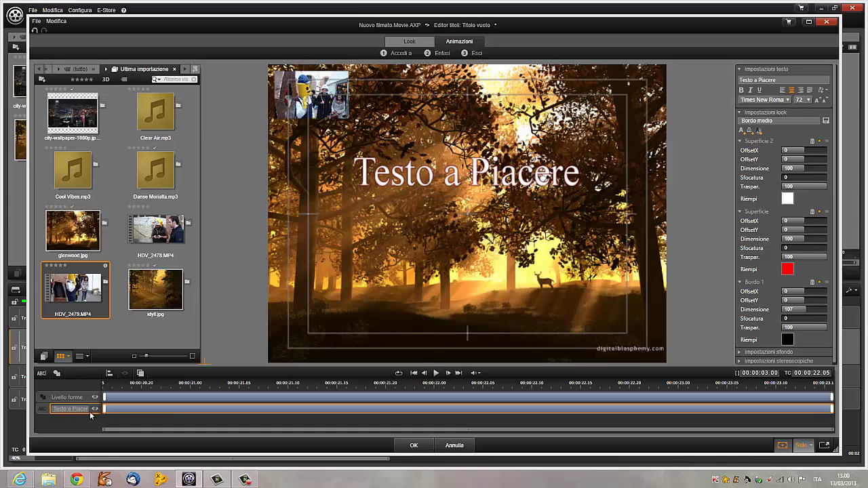
left_click(89, 412)
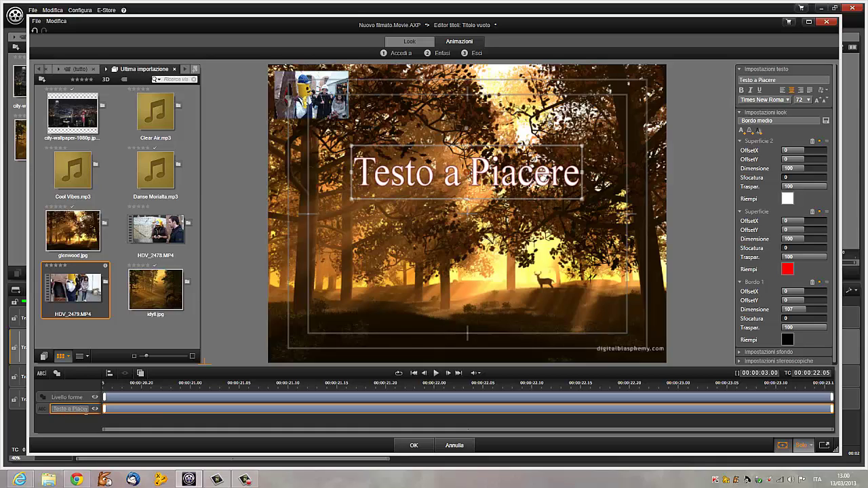
right_click(77, 409)
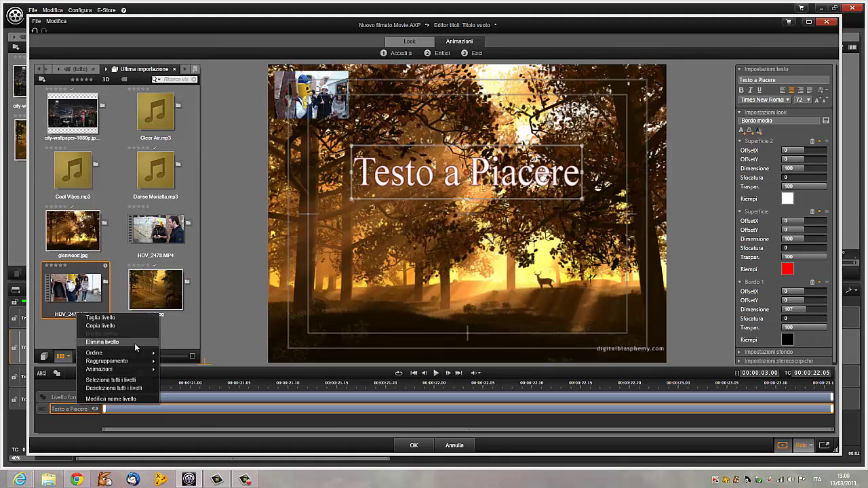
left_click(80, 425)
Hide and show the text layer several times, and do the same once with the shape layer holding the inset video.
left_click(95, 409)
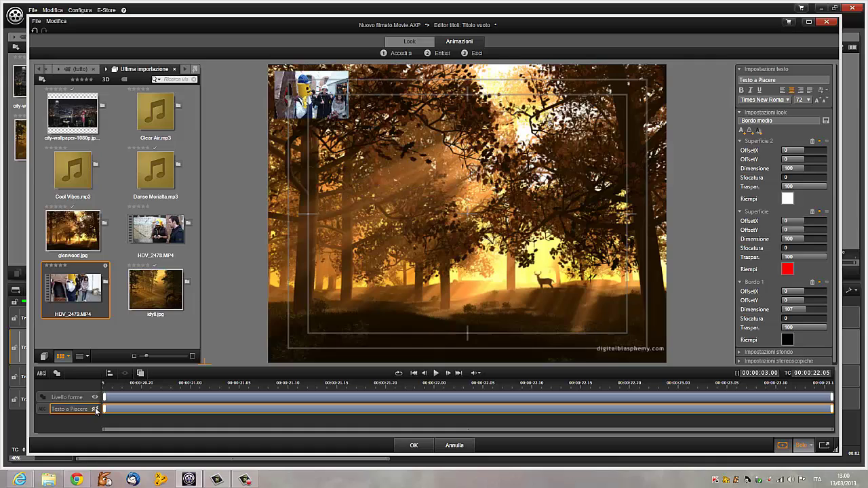
left_click(95, 409)
left_click(95, 409)
left_click(95, 409)
left_click(95, 409)
left_click(96, 409)
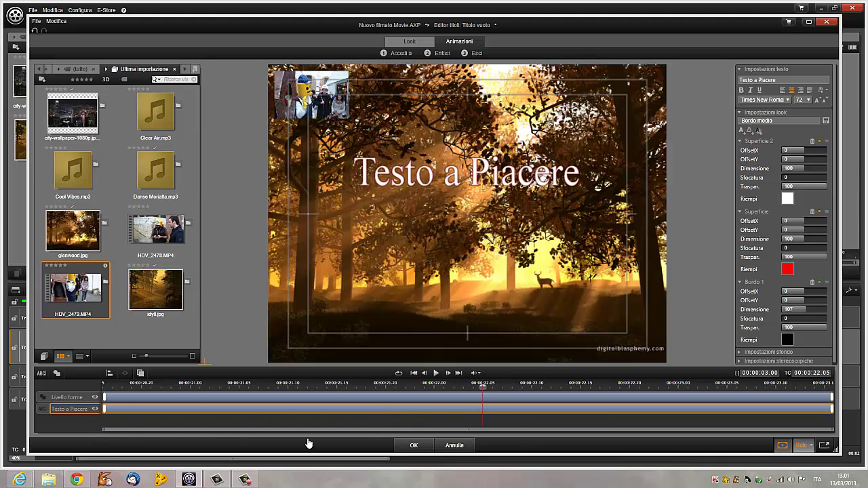
left_click(94, 398)
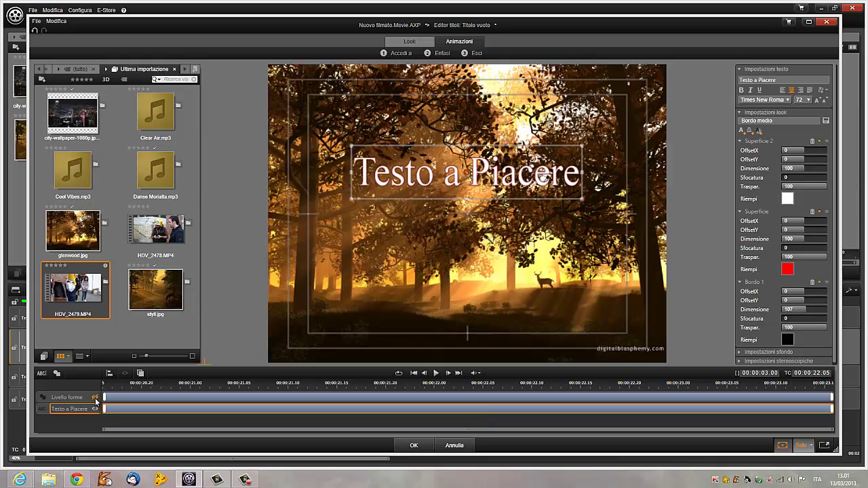
left_click(95, 399)
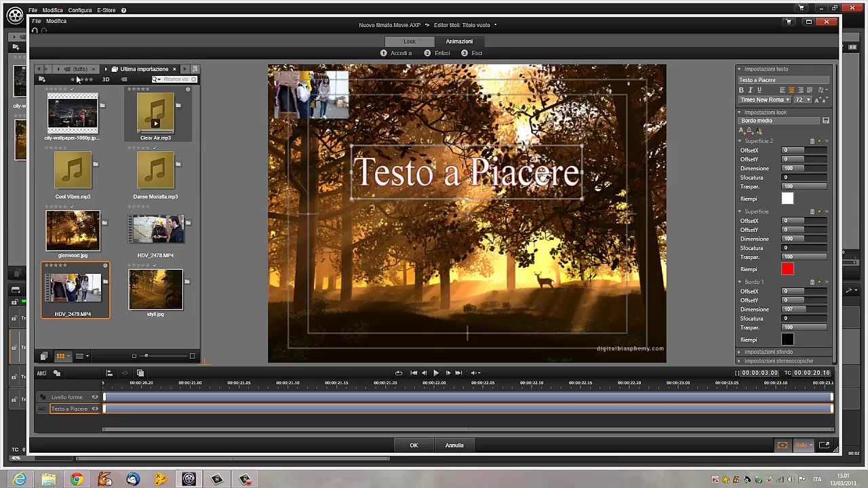
Move the inset video slightly down and right to the frame's safe-area corner, and accept the title.
left_click_drag(175, 105, 411, 261)
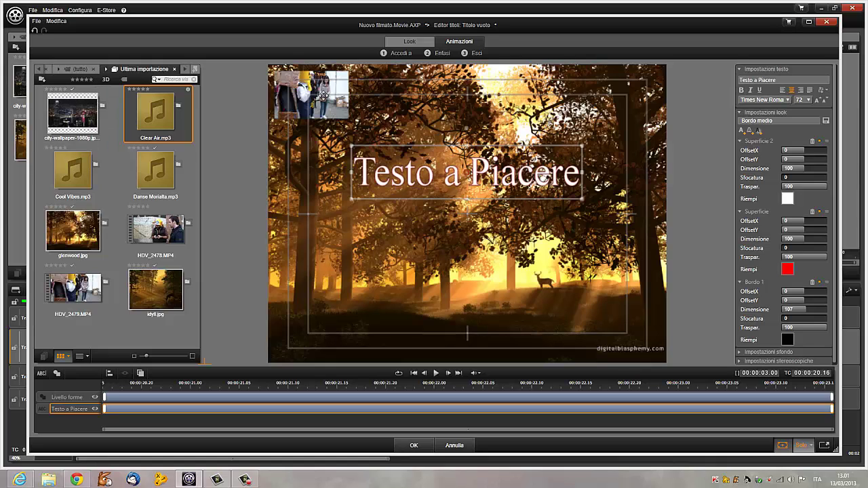
left_click_drag(325, 103, 322, 141)
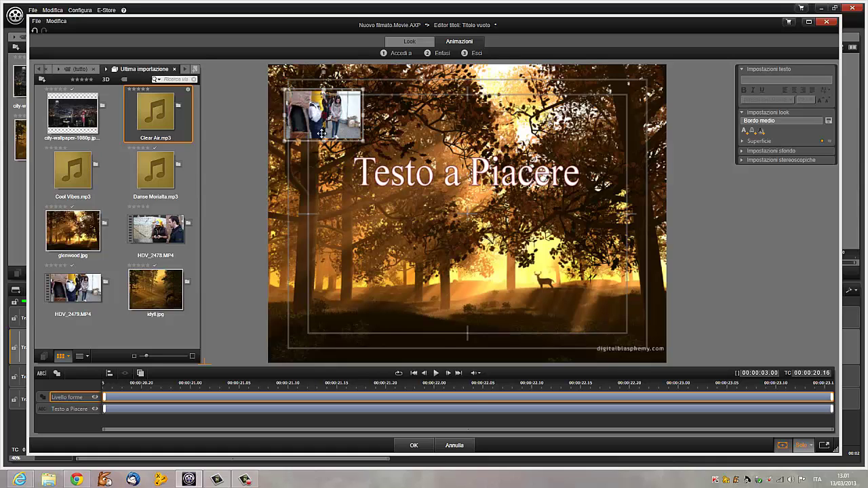
left_click(414, 445)
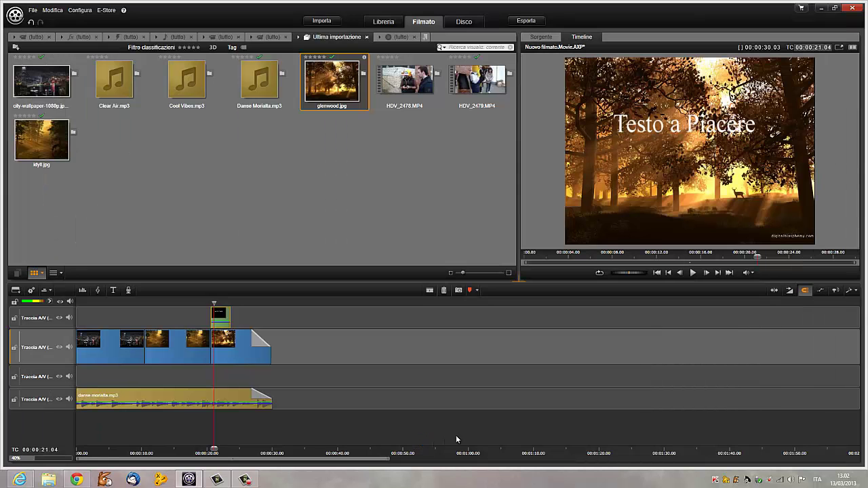
Move the title clip to the start of the movie, over the first image, and play it.
left_click_drag(220, 316, 345, 332)
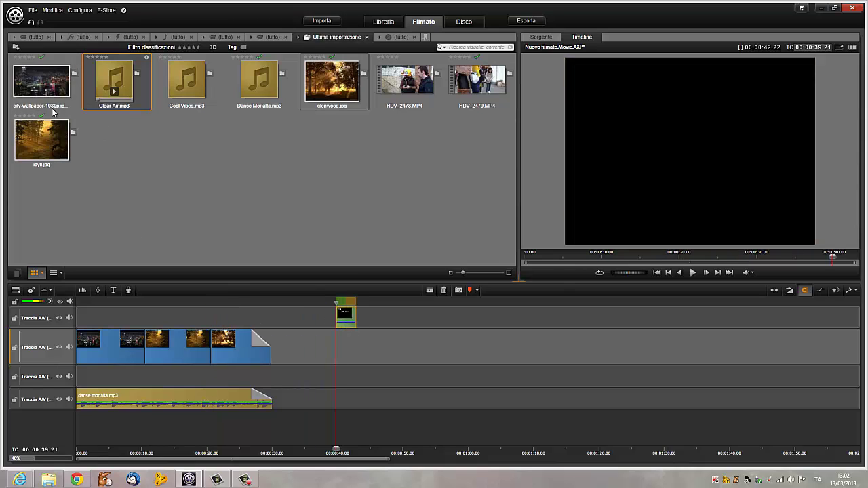
left_click_drag(46, 80, 163, 183)
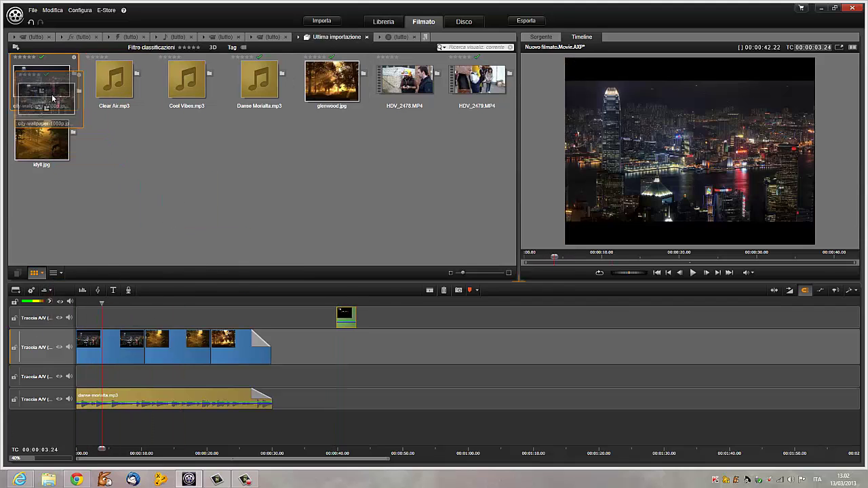
left_click_drag(298, 315, 84, 322)
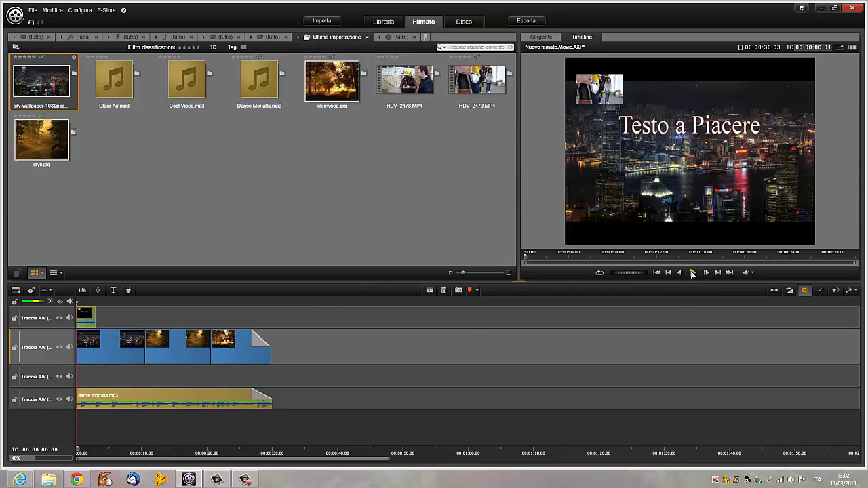
left_click(693, 272)
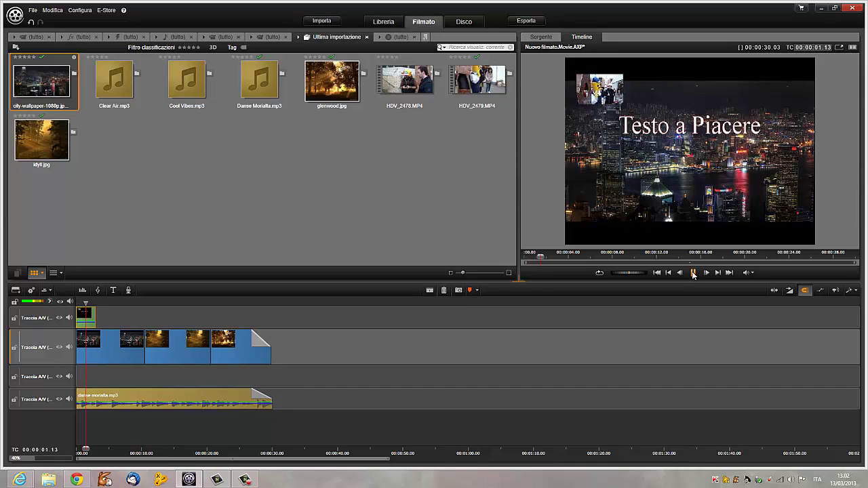
left_click(692, 272)
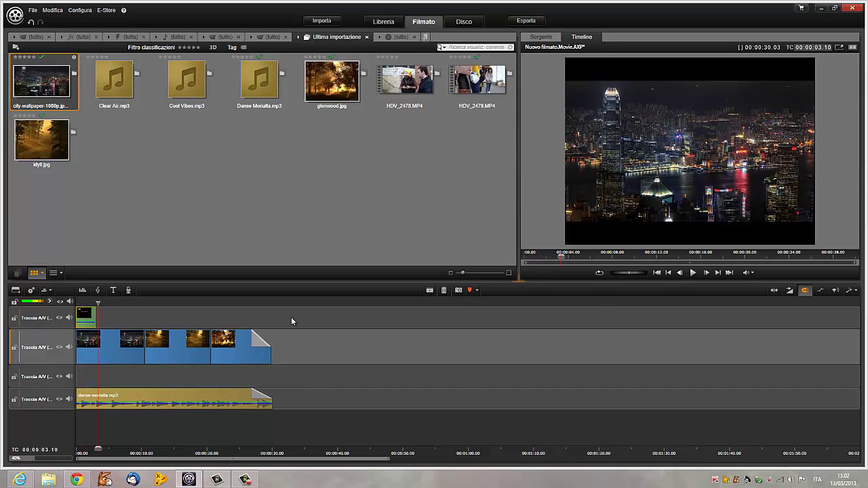
Extend the title clip to the end of the last image, and play the movie from near its start.
left_click_drag(90, 314, 266, 327)
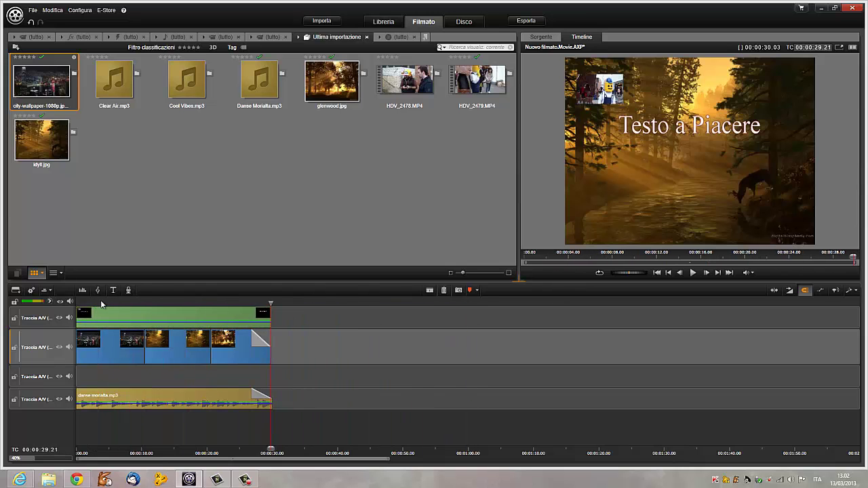
left_click(693, 273)
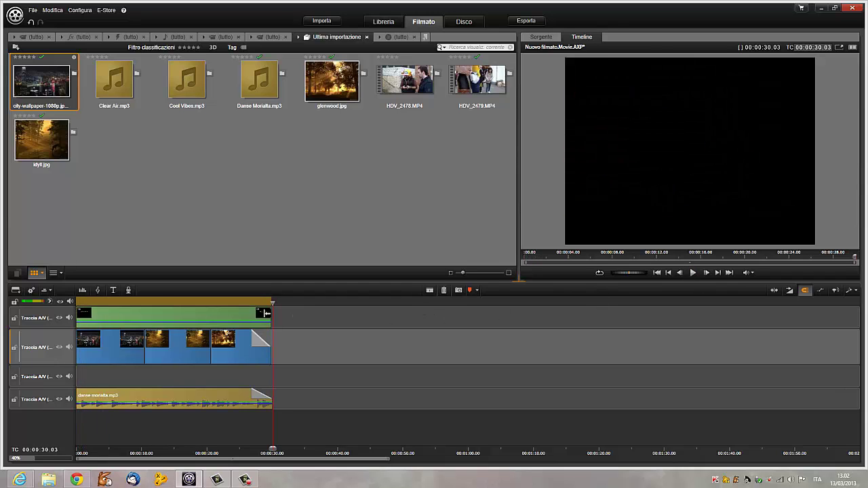
left_click(85, 302)
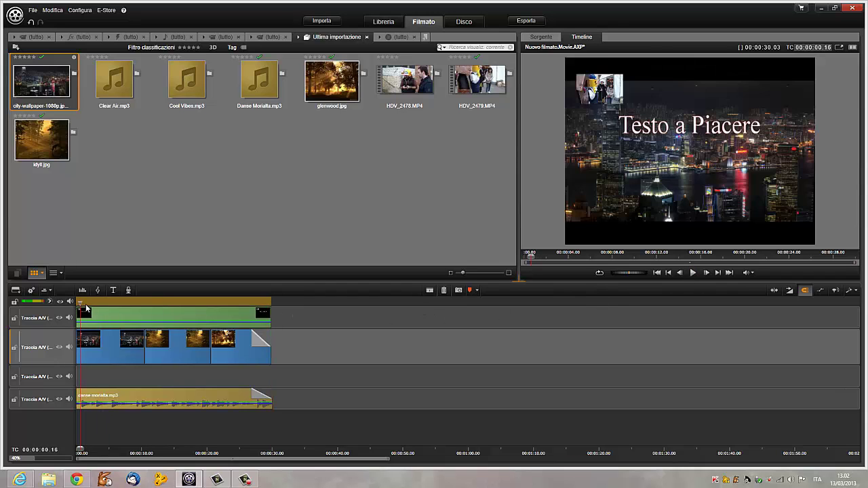
left_click(693, 274)
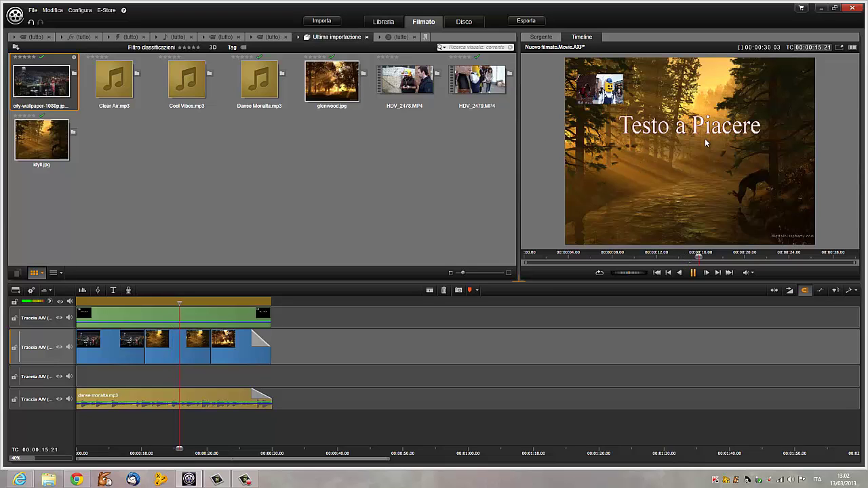
left_click(693, 273)
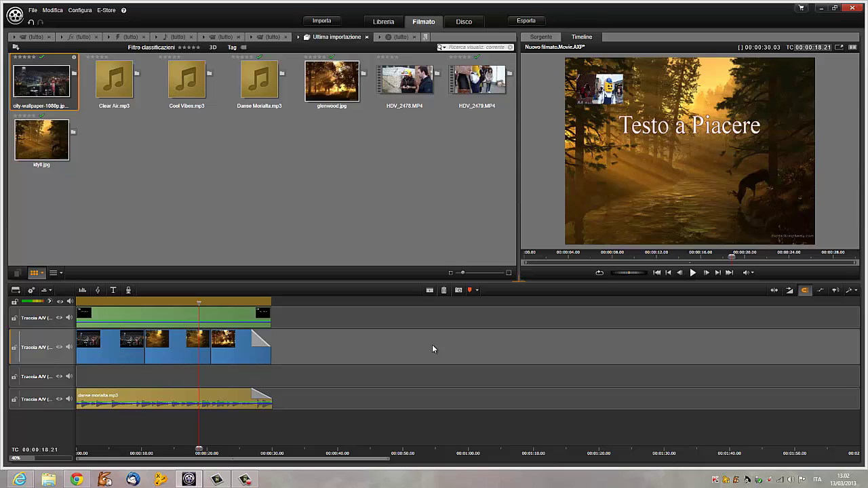
Reopen the title for editing, add a circle shape, and place it in the lower-right part of the frame.
double_click(145, 314)
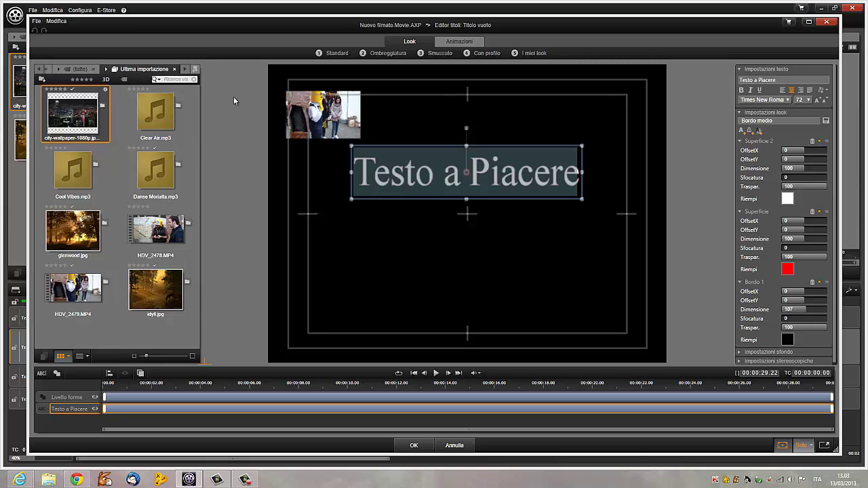
left_click(57, 375)
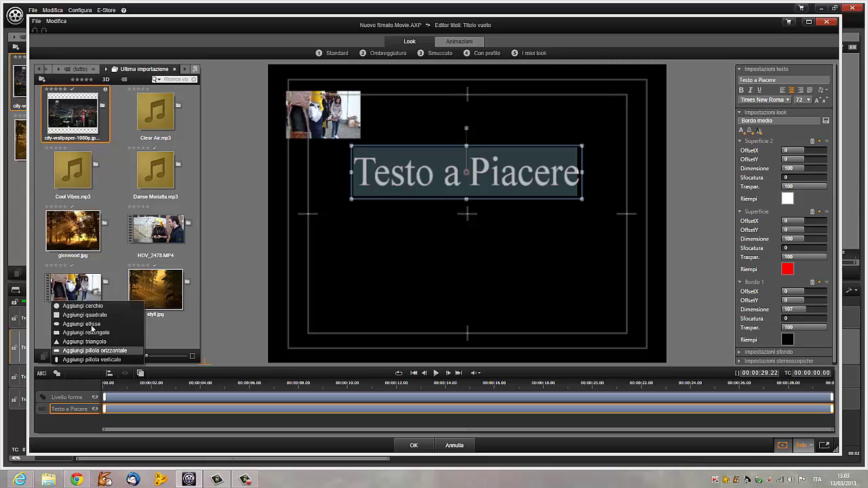
left_click(81, 306)
mouse_move(492, 214)
left_mouse_down()
mouse_move(580, 288)
mouse_move(447, 188)
mouse_move(490, 230)
left_mouse_up()
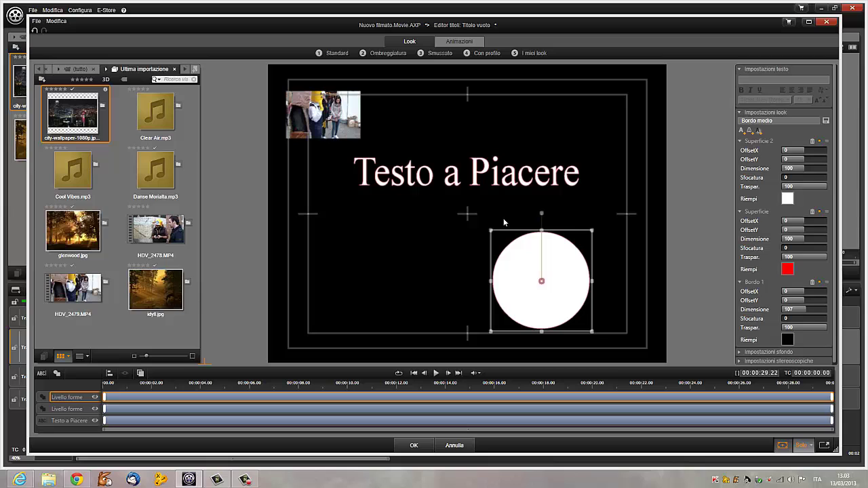
Add several more text layers with the default text to the title.
left_click(42, 377)
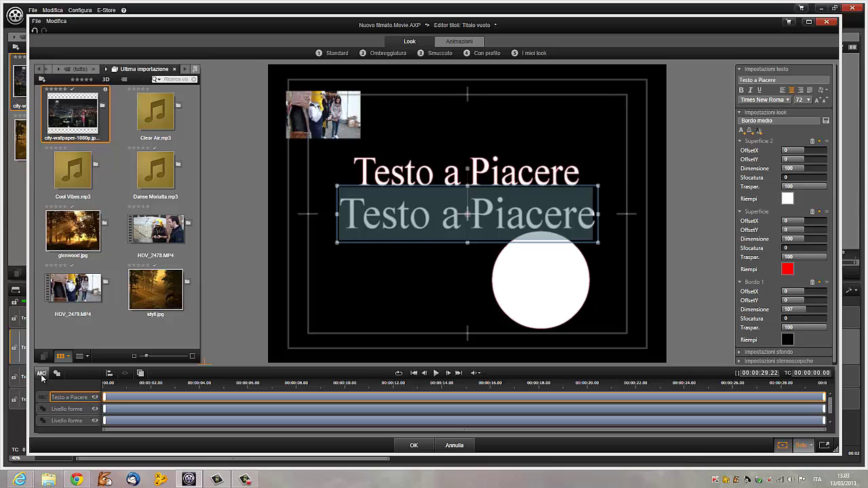
left_click(42, 377)
left_click(42, 377)
left_click(42, 377)
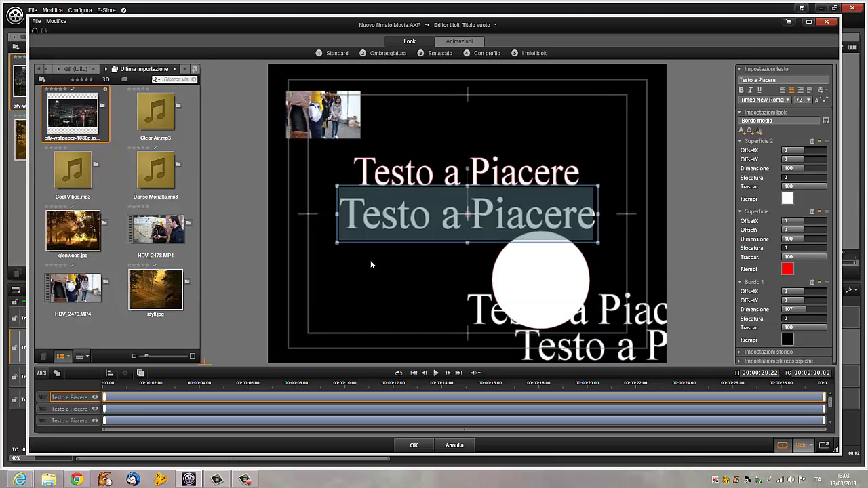
Move the default text layer at the frame's centre down into the gap above the lower text layers.
left_click(384, 214)
left_click_drag(383, 208, 411, 258)
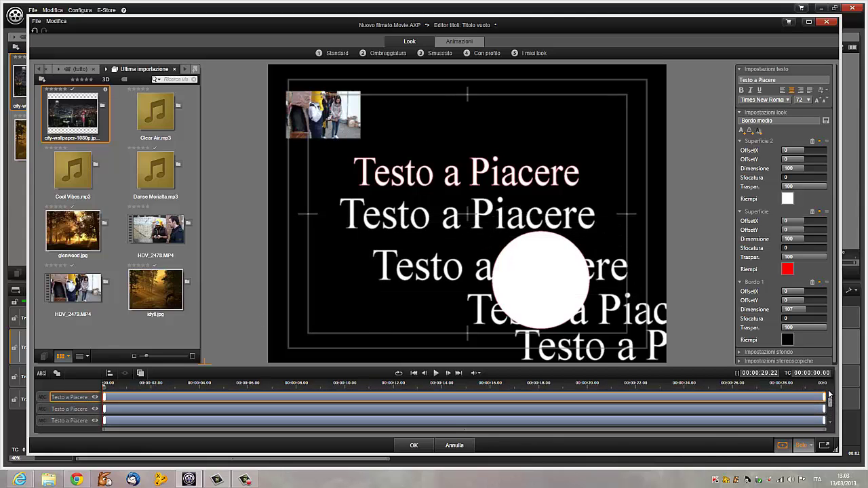
left_click_drag(829, 407, 831, 420)
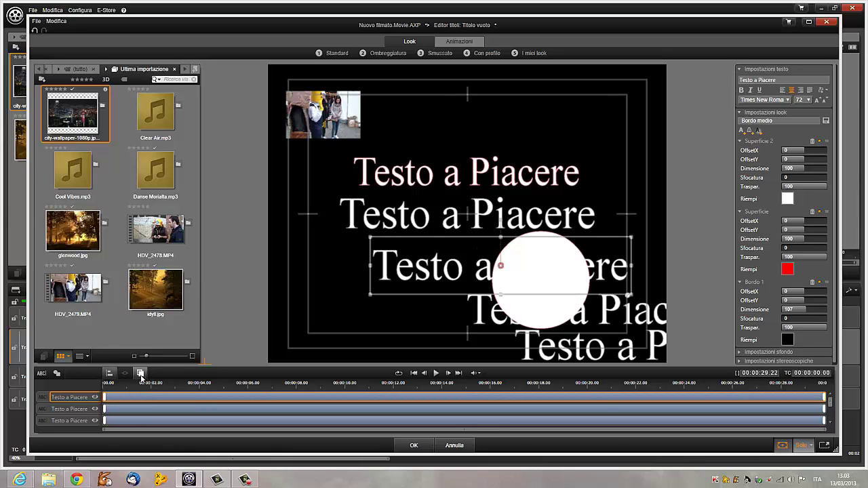
Select the first two text layers together and look at the alignment options available for them.
left_click(81, 409, "ctrl")
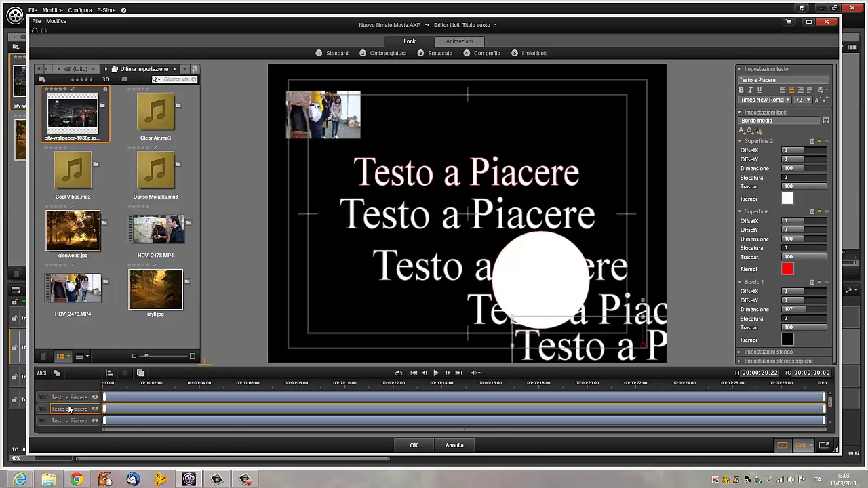
left_click(109, 373)
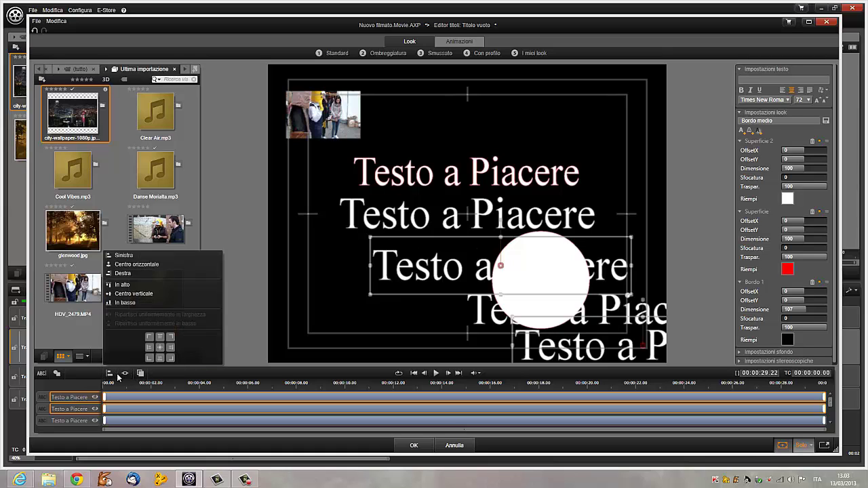
left_click(89, 383)
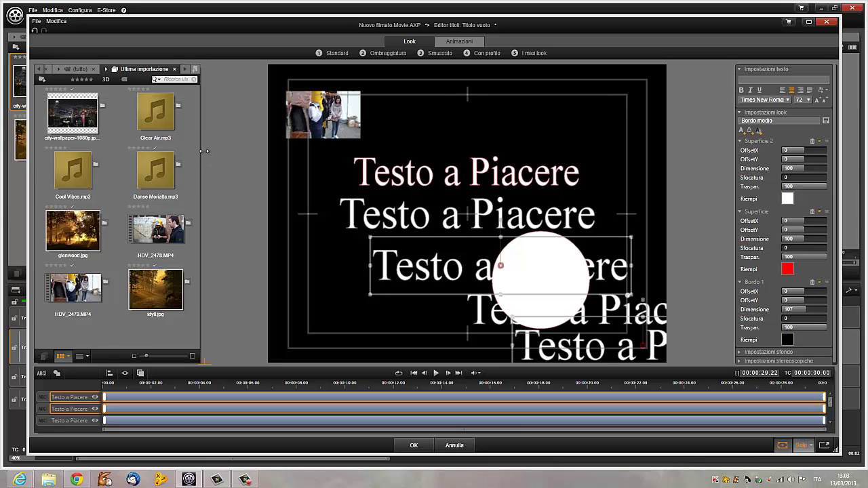
Widen the media library area of the title editor and reduce the size of its thumbnails.
left_click_drag(201, 151, 264, 153)
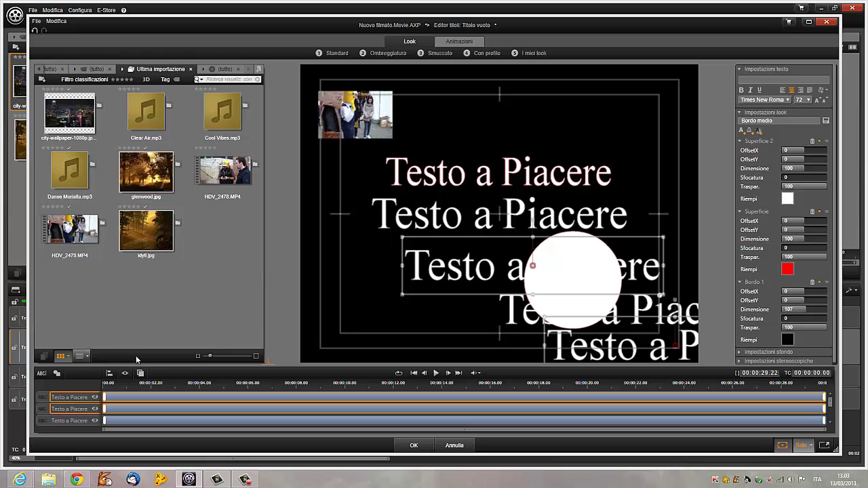
mouse_move(210, 356)
left_mouse_down()
mouse_move(248, 355)
mouse_move(201, 359)
left_mouse_up()
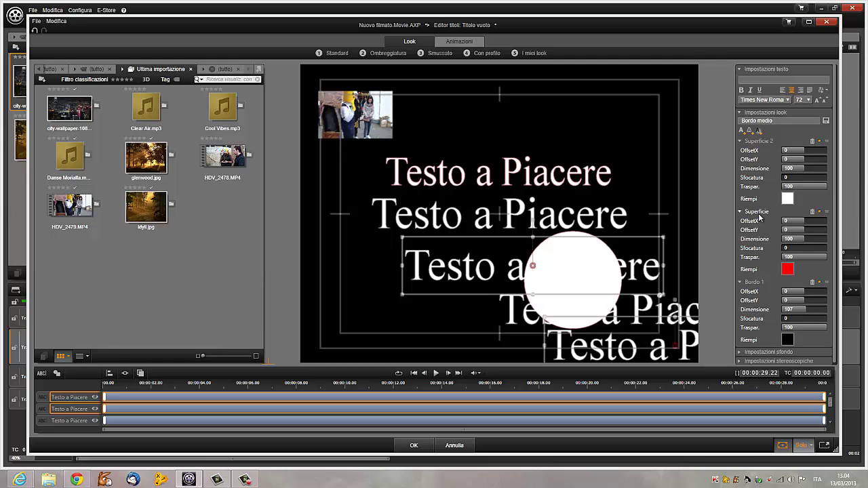
Close the title editor and discard the changes made to the title.
left_click(709, 386)
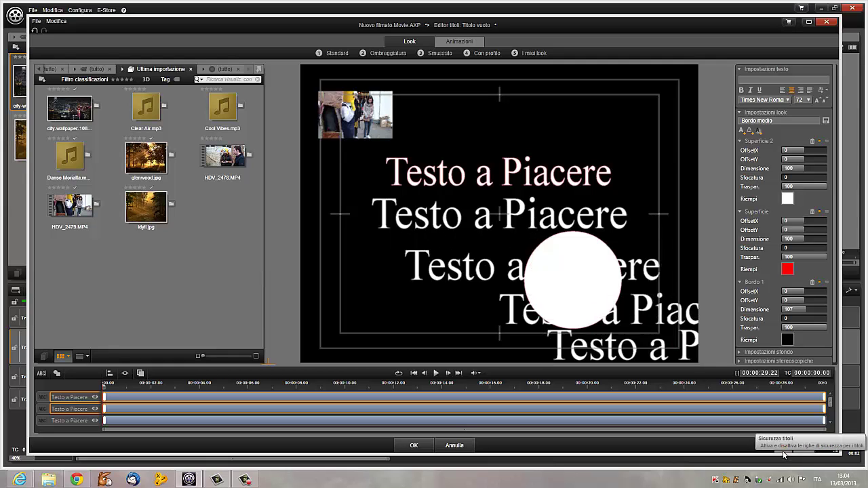
left_click(603, 267)
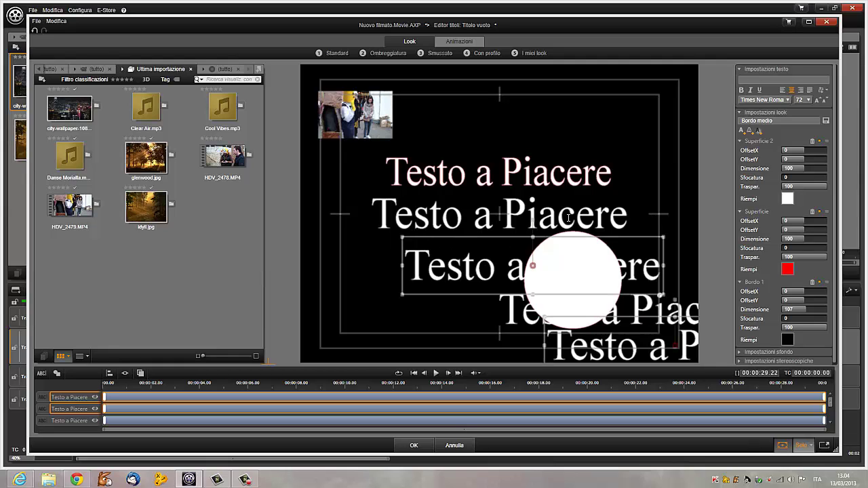
left_click(827, 21)
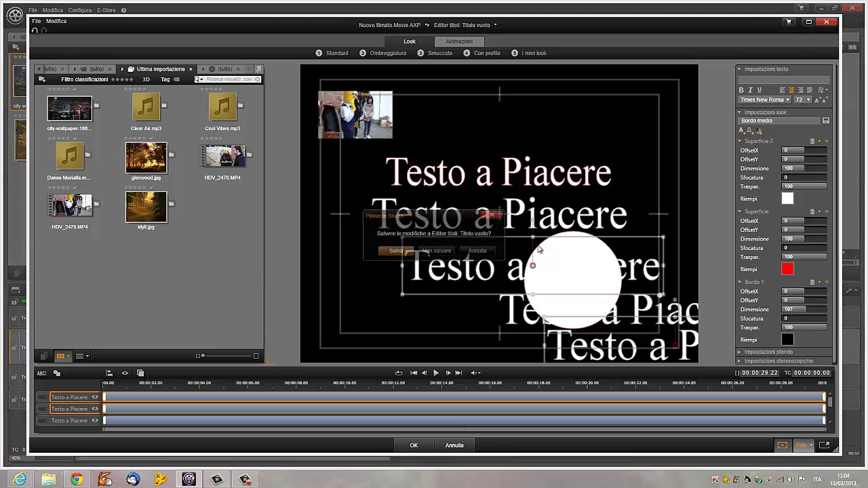
left_click(440, 252)
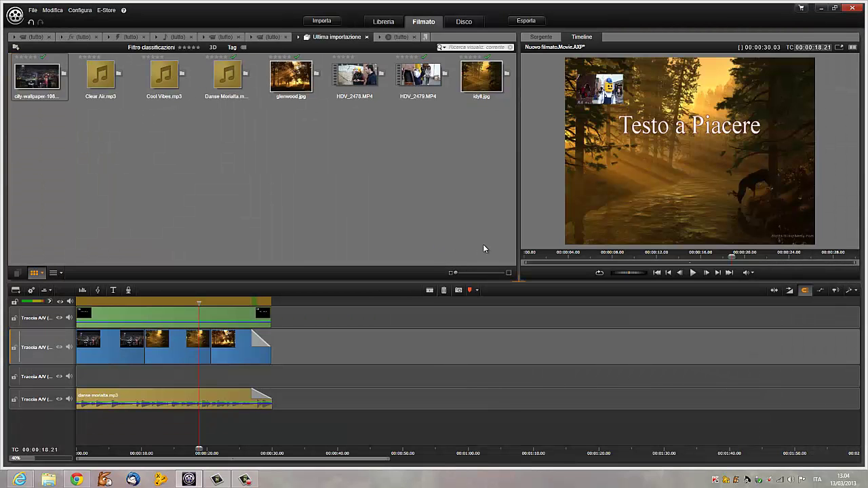